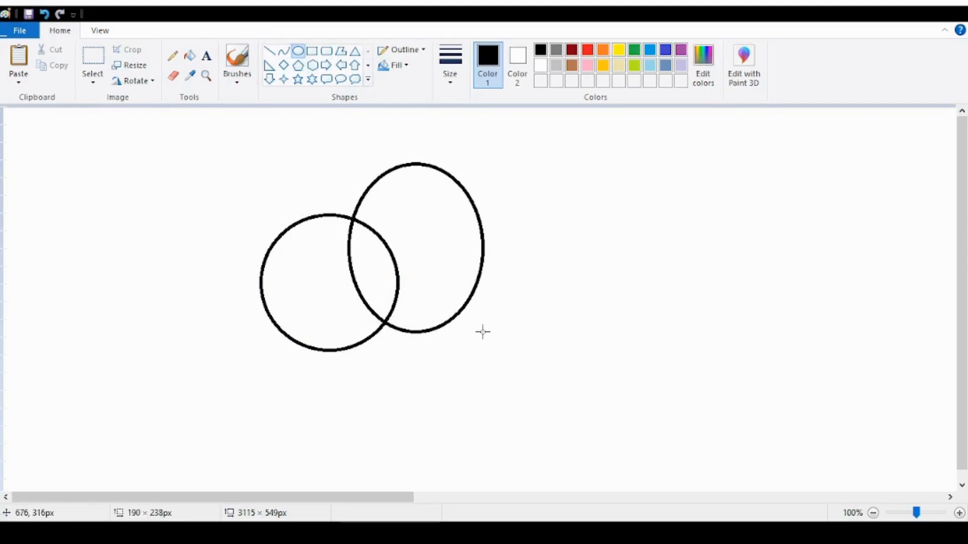
Draw an oval head about 195 × 237 px overlapping the upper right of the body circle and give it a solid white fill
drag(483, 332, 486, 331)
drag(432, 273, 422, 270)
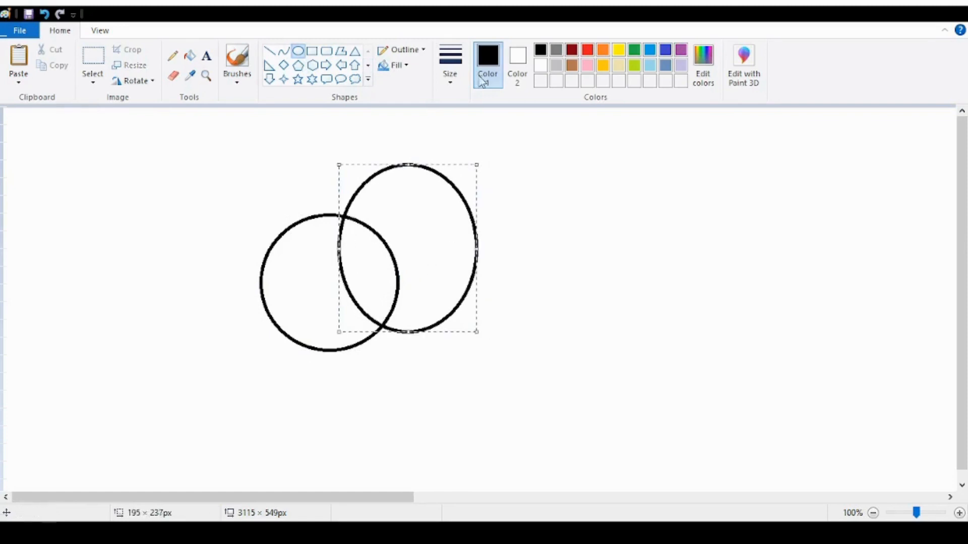
click(388, 93)
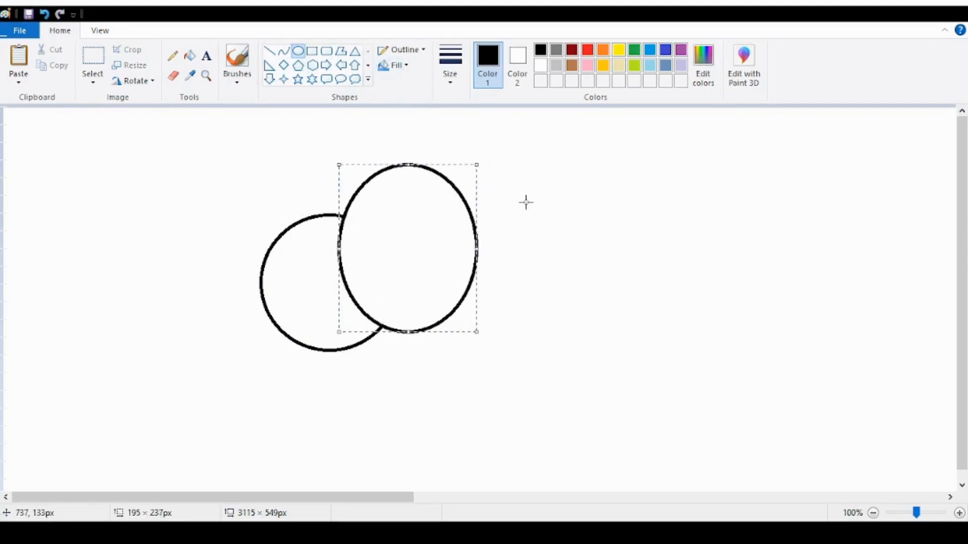
click(650, 218)
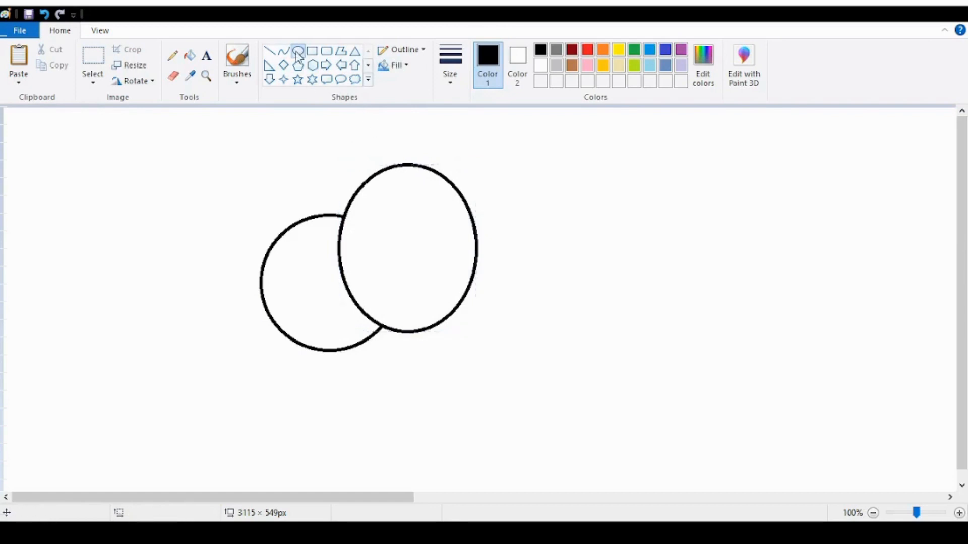
Draw a small oval eye in the upper left of the head with a pupil oval about 32 × 46 px inside it
mouse_move(370, 223)
mouse_down()
mouse_move(404, 267)
mouse_move(373, 233)
mouse_up()
click(527, 188)
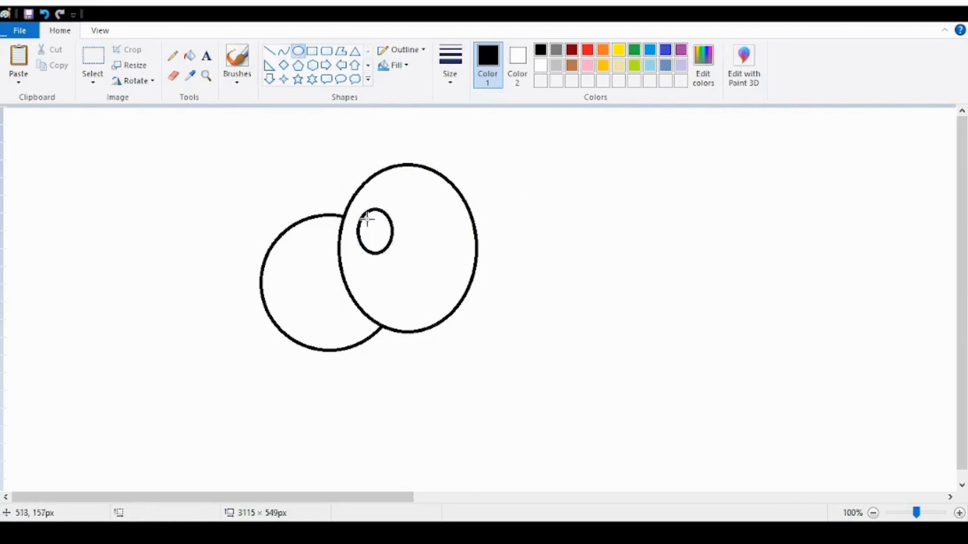
drag(366, 218, 389, 250)
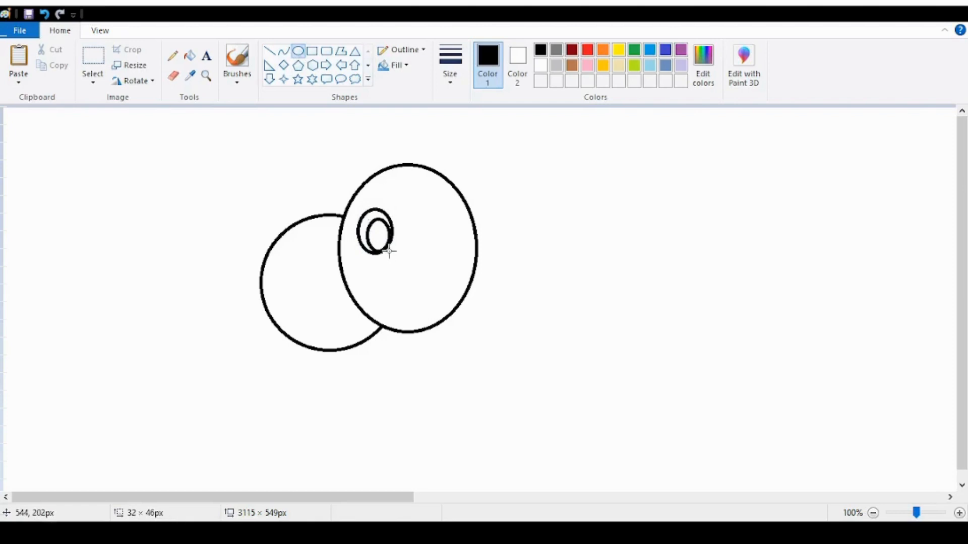
click(538, 159)
Draw a tiny oval highlight at the lower right of the pupil, replacing the first attempt with a slightly taller one
drag(379, 242, 383, 247)
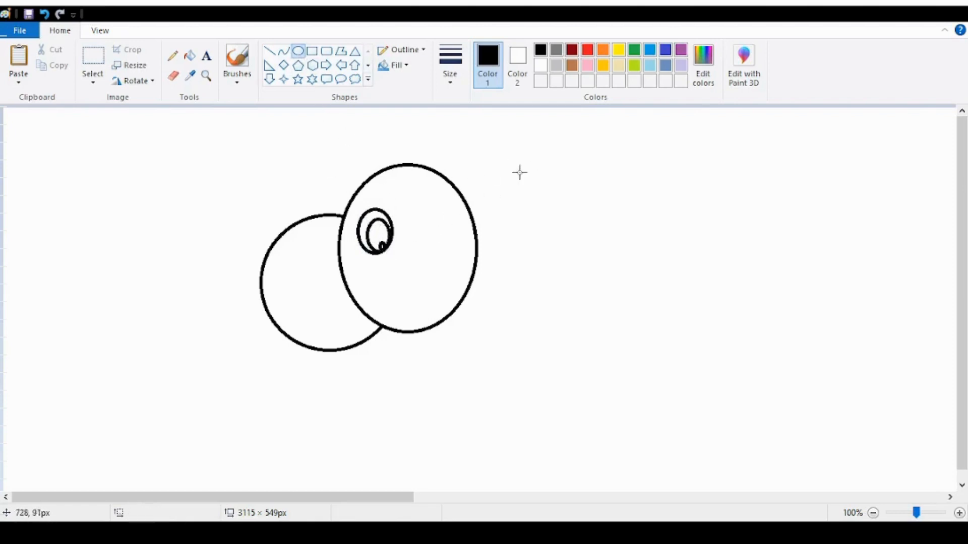
click(45, 14)
drag(380, 240, 384, 247)
click(474, 143)
click(190, 55)
click(378, 224)
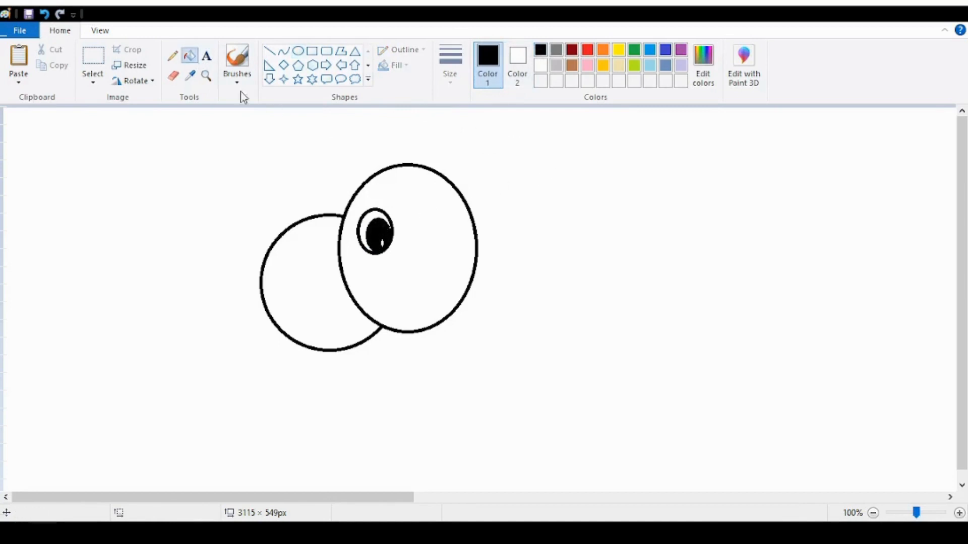
click(86, 56)
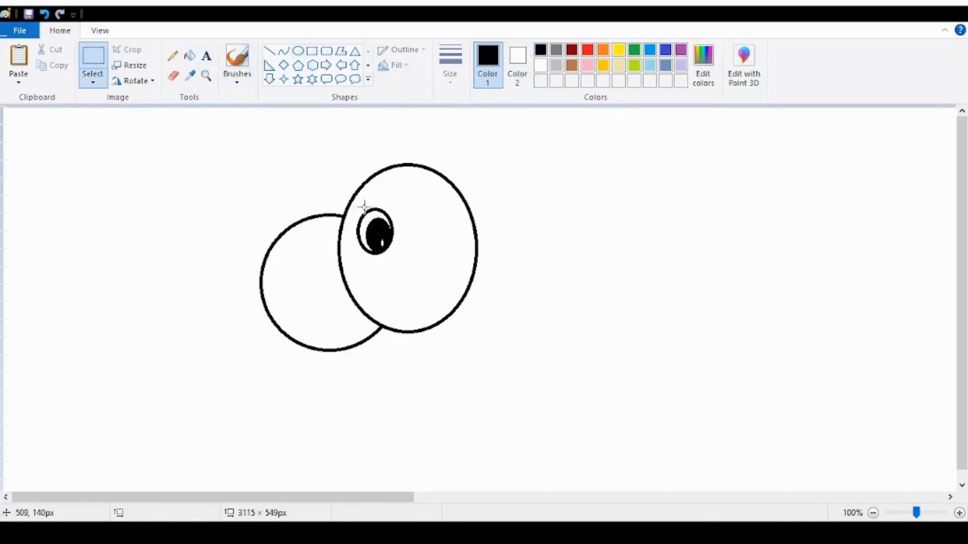
drag(359, 204, 385, 250)
click(45, 15)
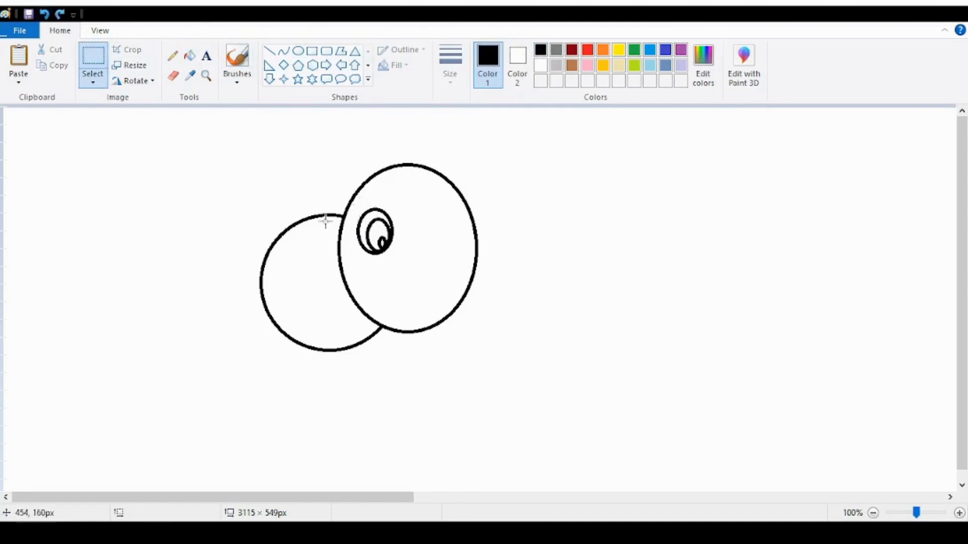
Duplicate the finished eye and place the copy on the right half of the head, level with the original
drag(352, 207, 399, 259)
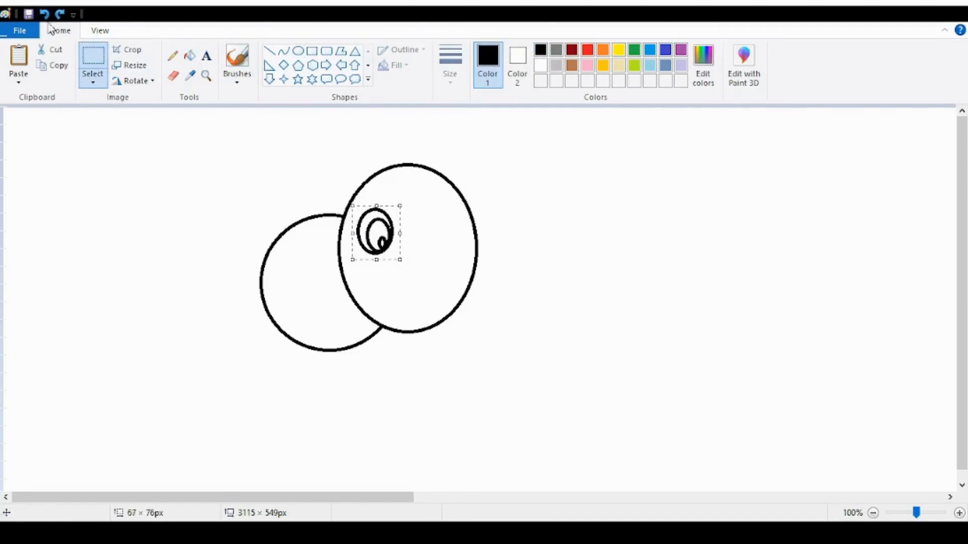
click(19, 58)
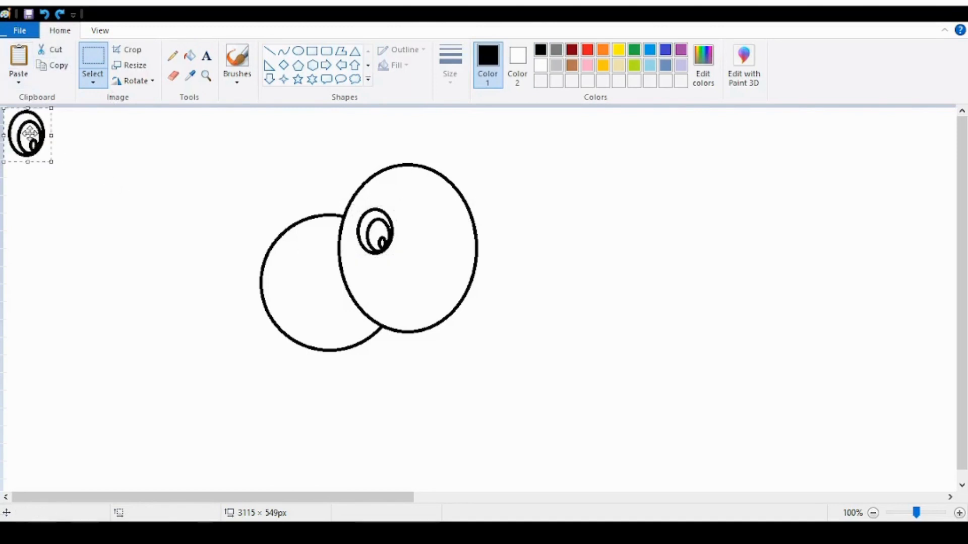
drag(46, 141, 435, 231)
click(533, 194)
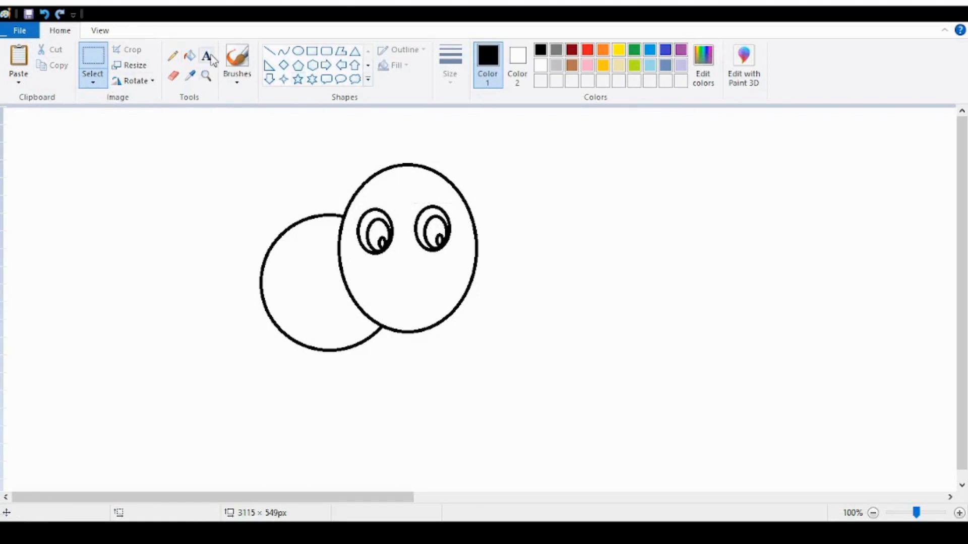
Fill the pupils of both eyes with black, leaving the highlights white
click(189, 58)
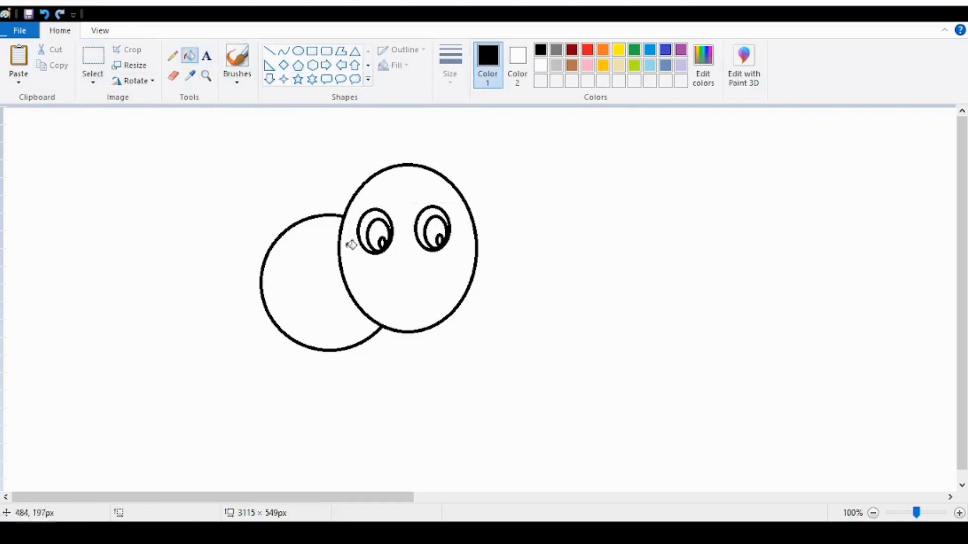
click(381, 230)
click(434, 231)
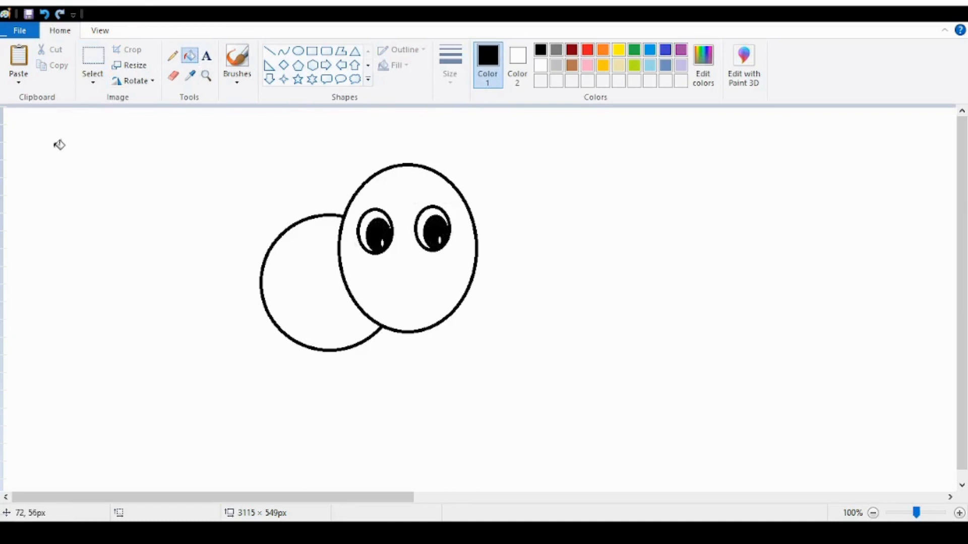
Draw the trunk's left edge as a curve about 39 × 165 px from below the left eye past the chin, shifted slightly left
click(283, 50)
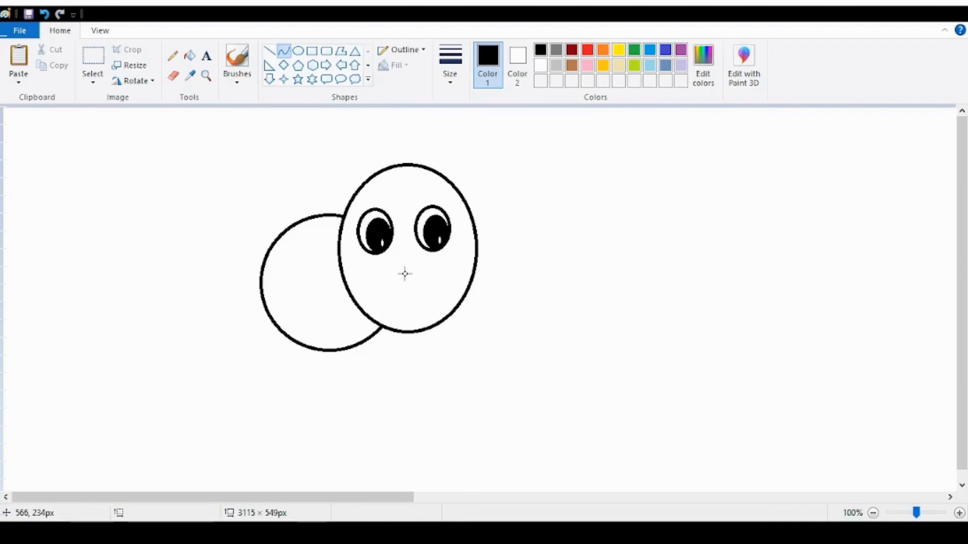
drag(390, 267, 412, 385)
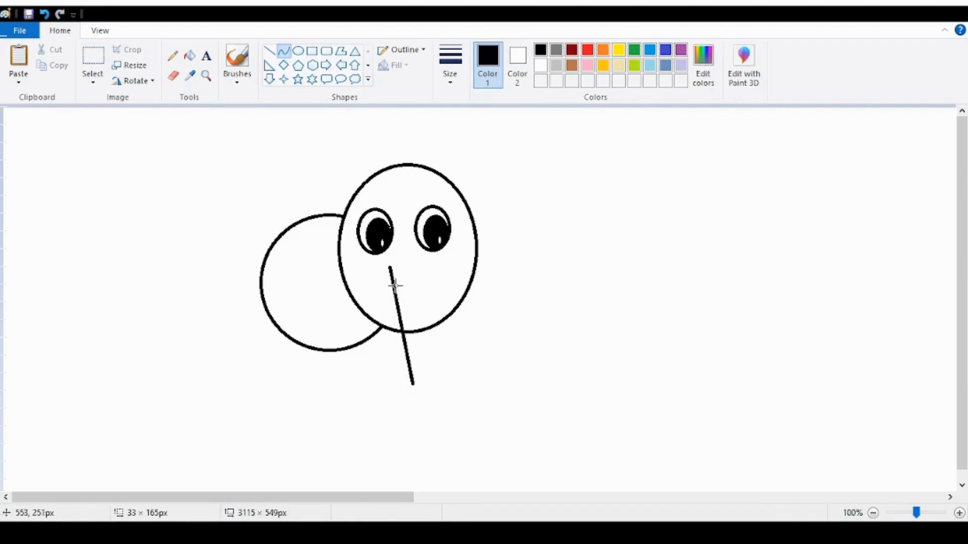
drag(395, 288, 411, 306)
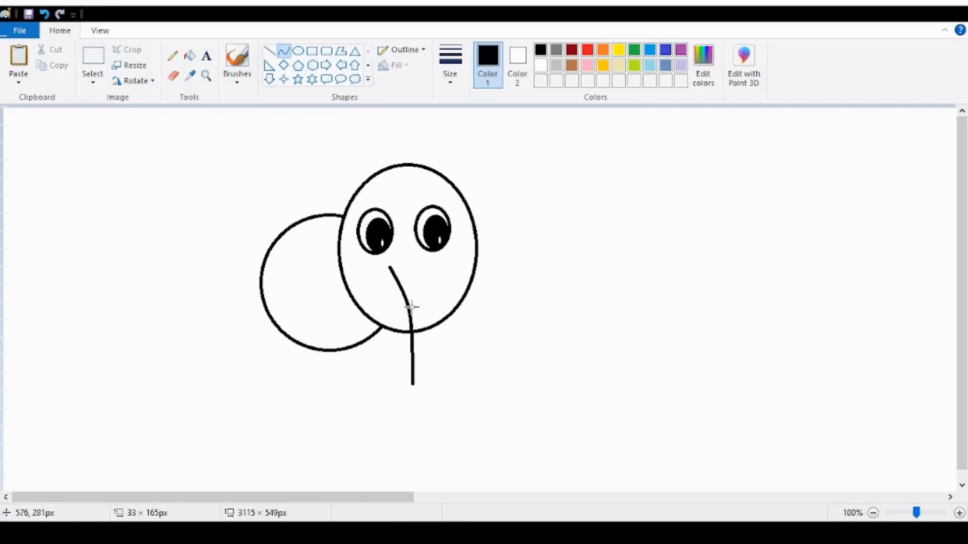
drag(401, 352, 416, 346)
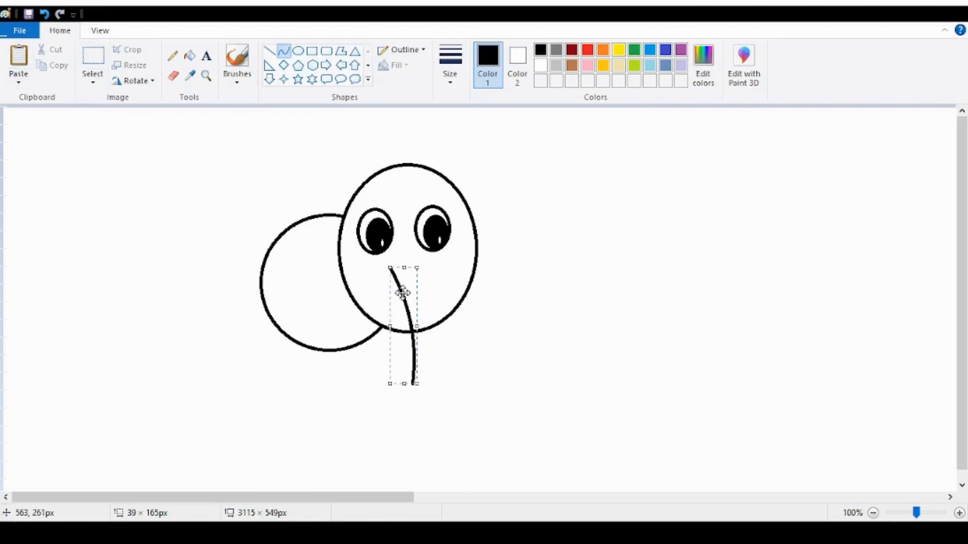
drag(403, 301, 399, 305)
click(93, 56)
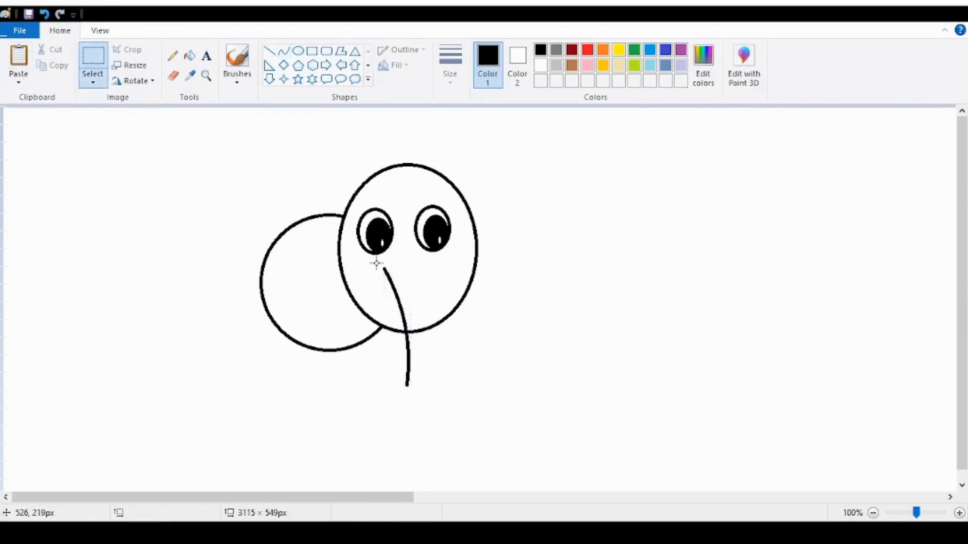
Draw the trunk's right edge as a curve about 21 × 167 px from below the right eye, tapering toward the left edge
click(284, 51)
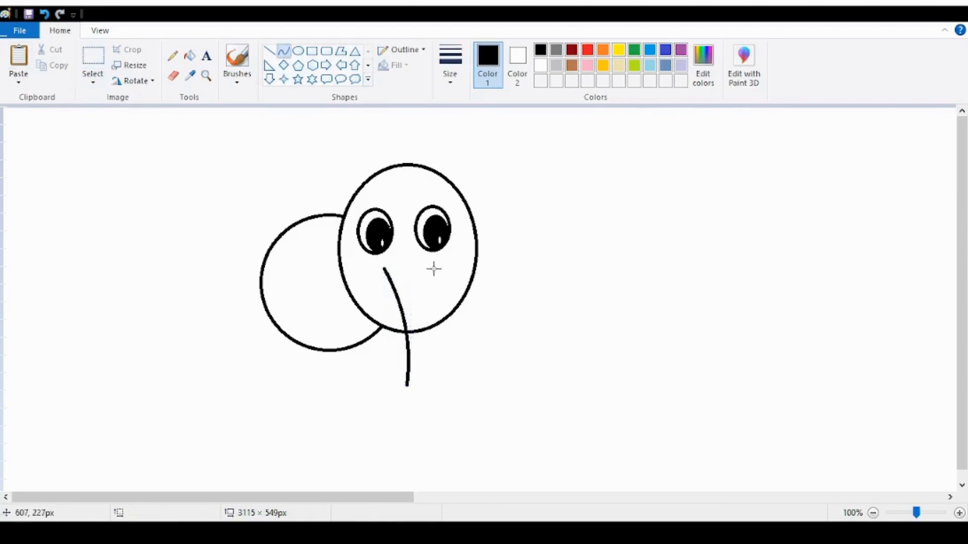
drag(432, 265, 418, 381)
drag(432, 271, 419, 351)
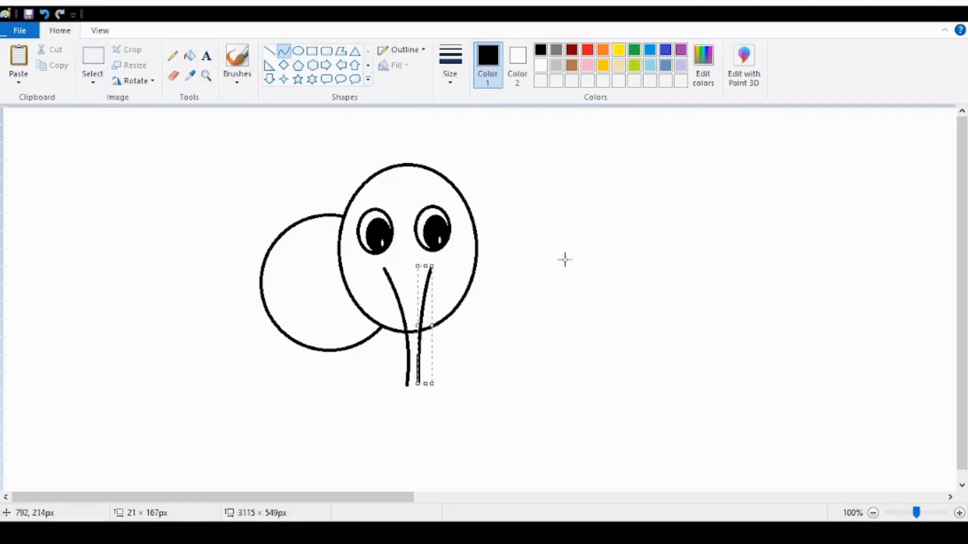
click(519, 155)
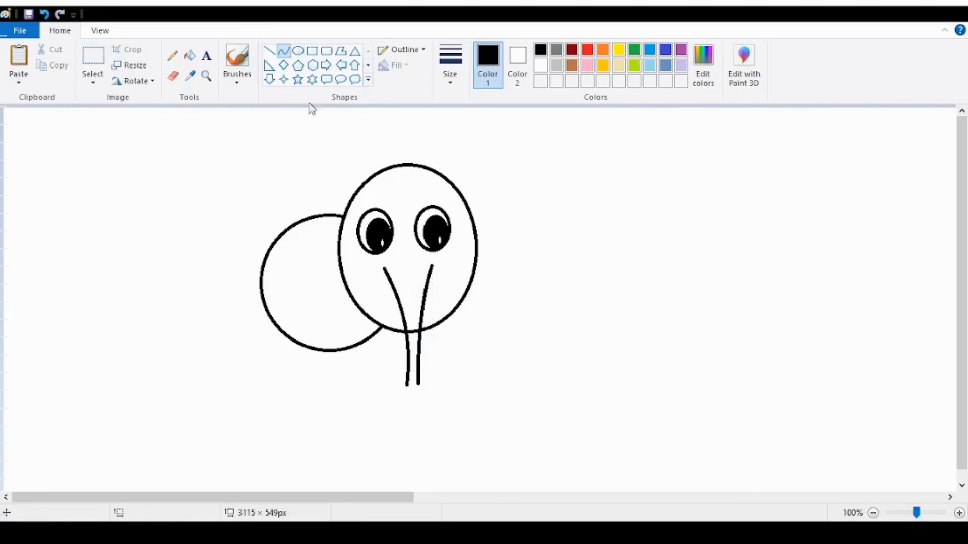
drag(407, 386, 419, 384)
click(47, 14)
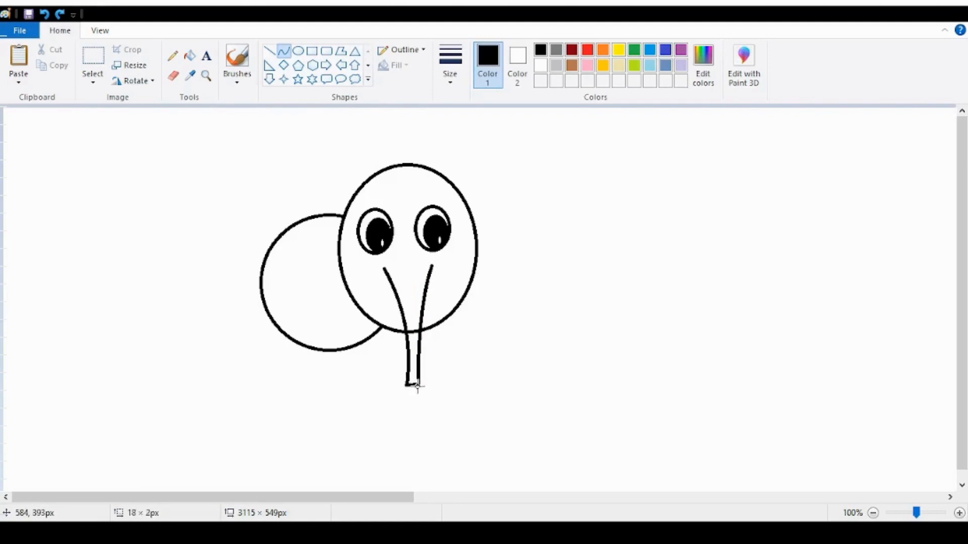
click(243, 154)
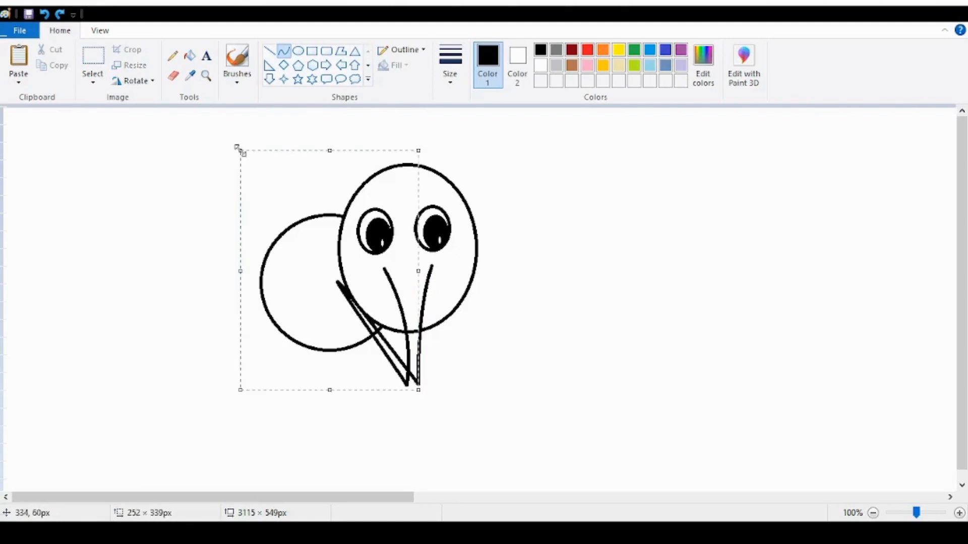
click(44, 14)
Close the lower end of the trunk with a short curve about 17 × 5 px bowed slightly downward
drag(407, 384, 417, 384)
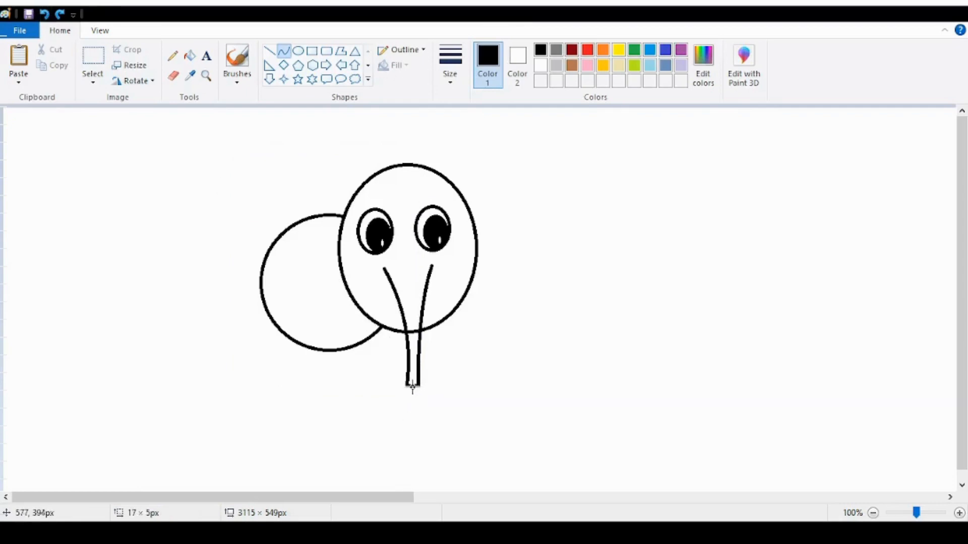
click(412, 387)
Draw two rounded-rectangle legs at the underside of the body, shortening the first and making the second about 26 × 84 px
click(326, 51)
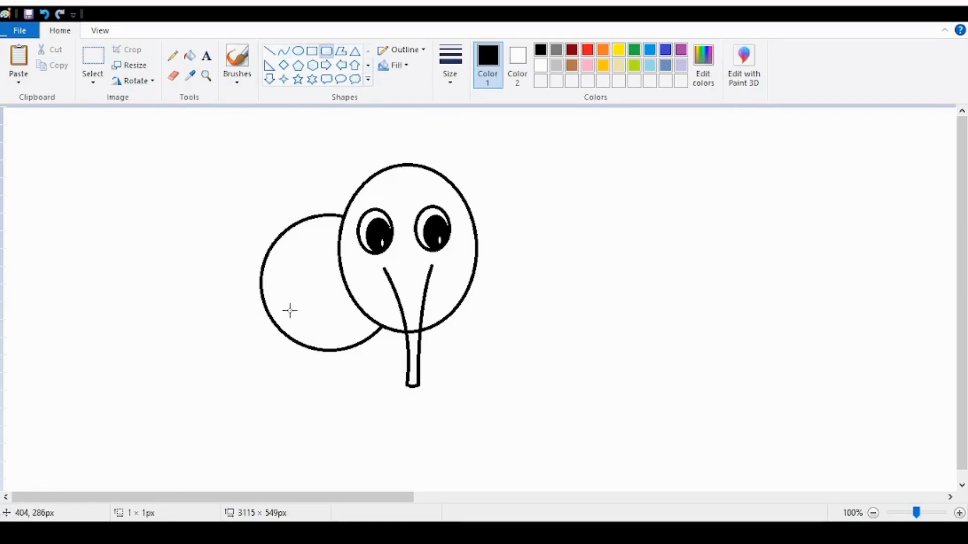
drag(289, 311, 310, 381)
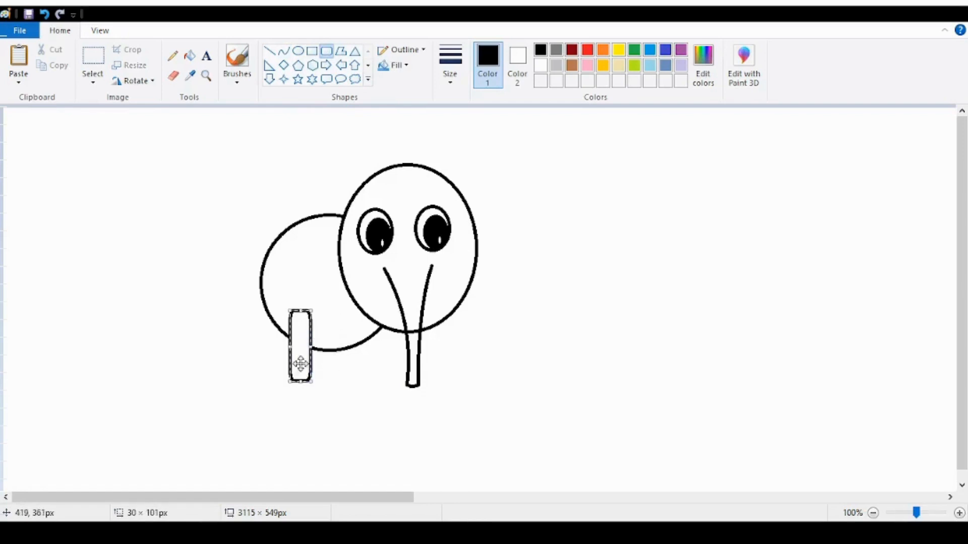
drag(298, 363, 298, 380)
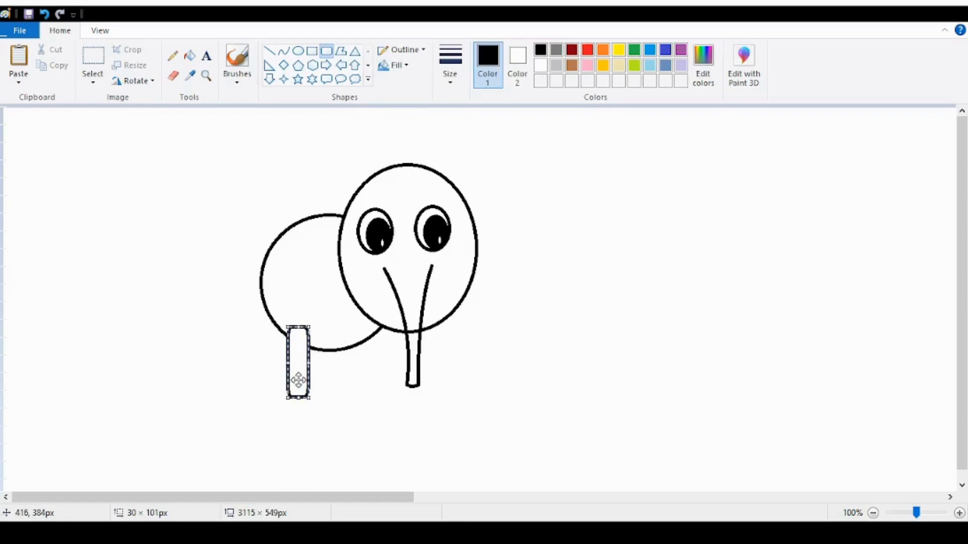
drag(296, 398, 299, 388)
drag(328, 326, 346, 385)
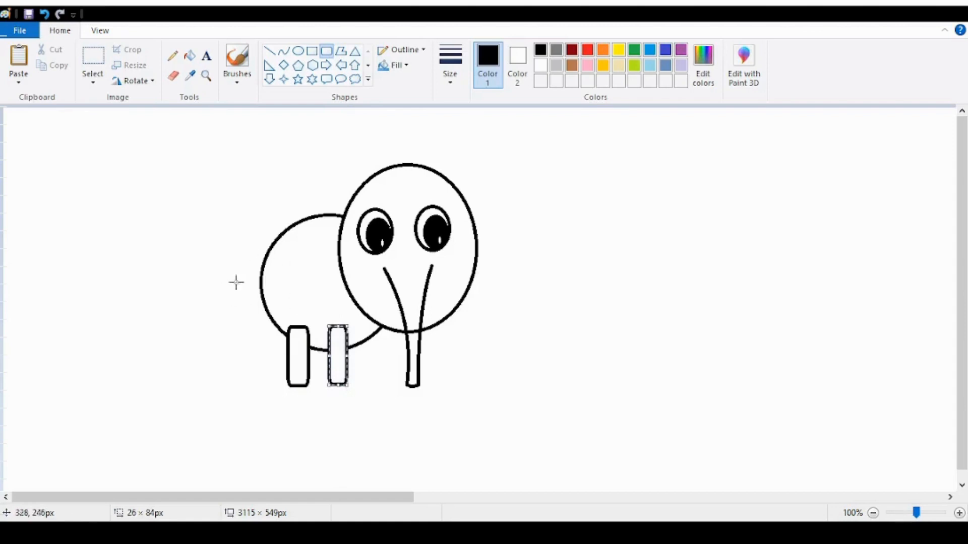
click(183, 173)
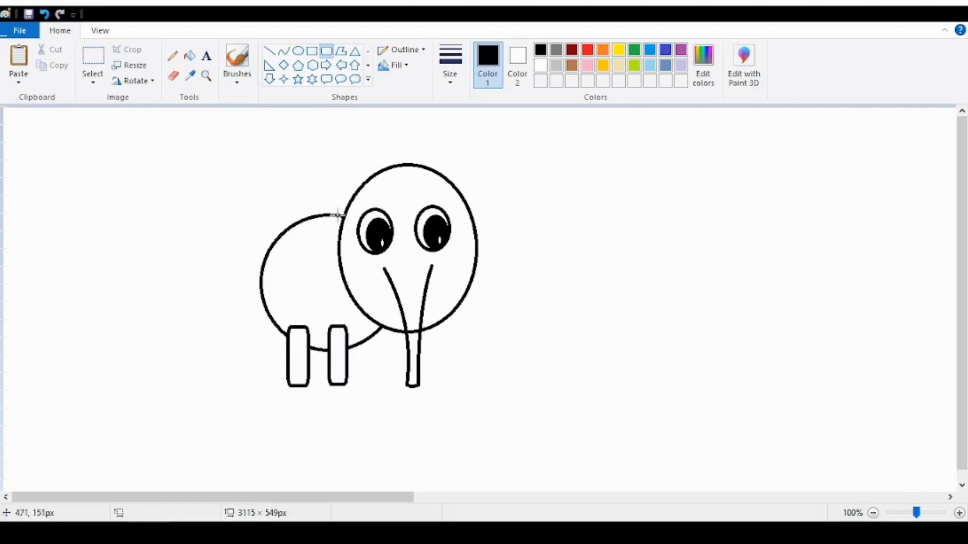
Draw a curved tail about 23 × 54 px on the body's left edge and thicken its tip with a curve about 10 × 27 px
click(284, 51)
drag(263, 255, 250, 292)
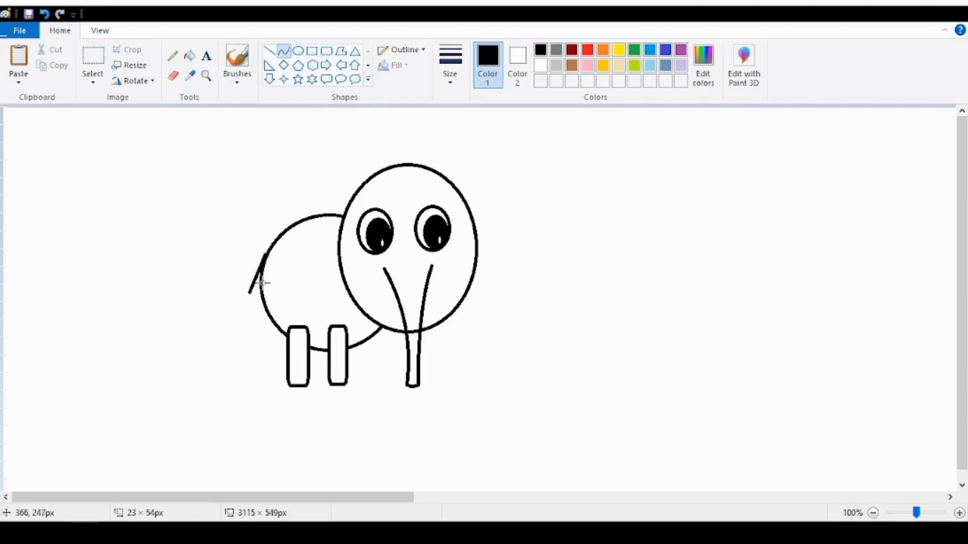
drag(263, 260, 251, 286)
click(251, 285)
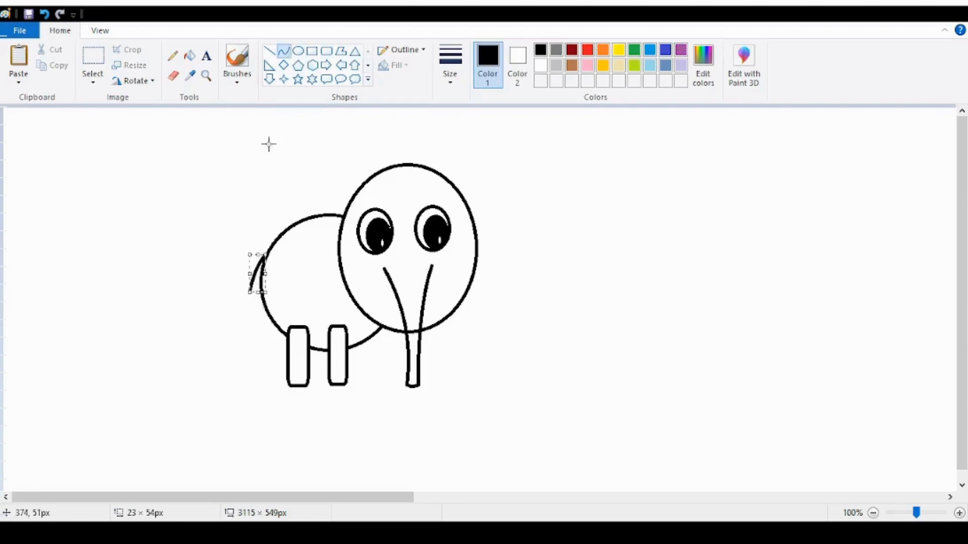
click(255, 296)
drag(250, 292, 256, 274)
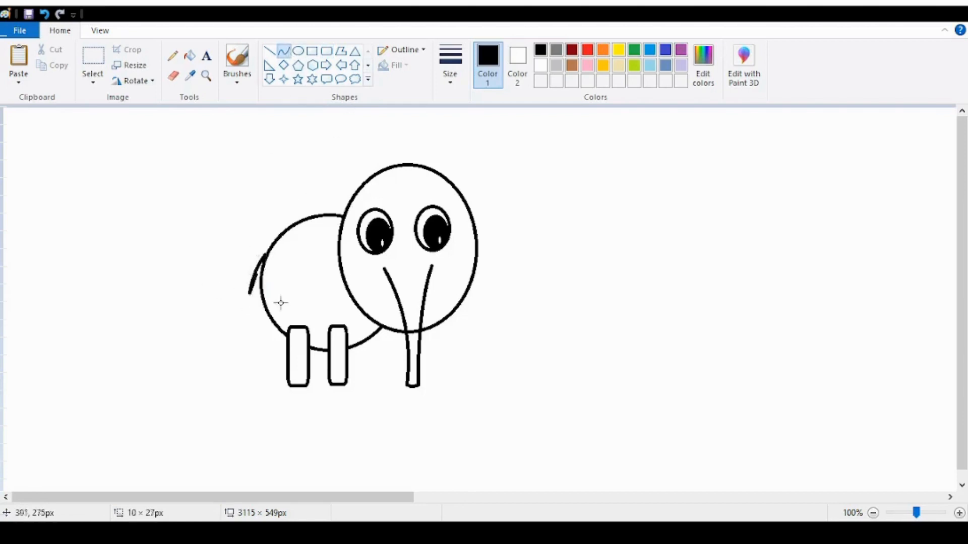
click(254, 287)
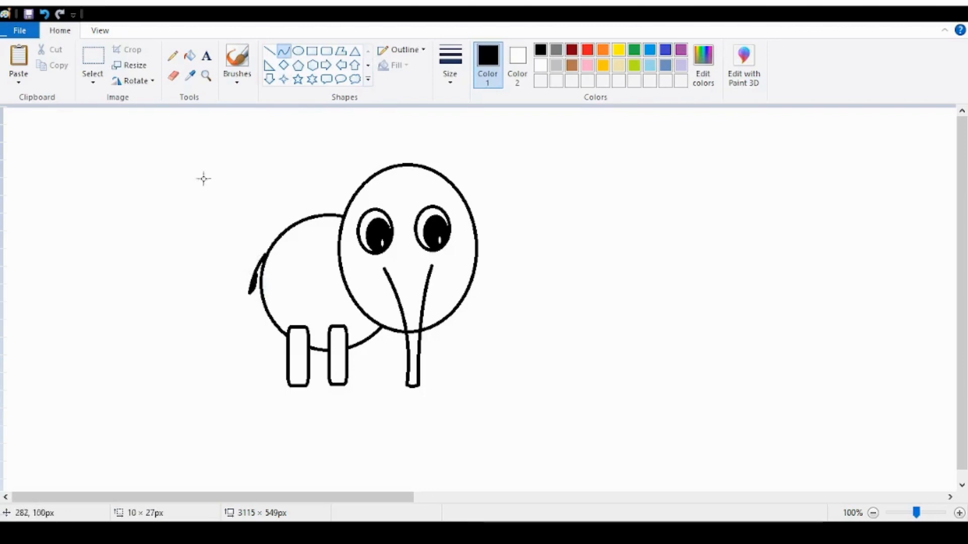
Erase the tops of both legs and the body outline between their sides so the legs merge into the body
click(173, 75)
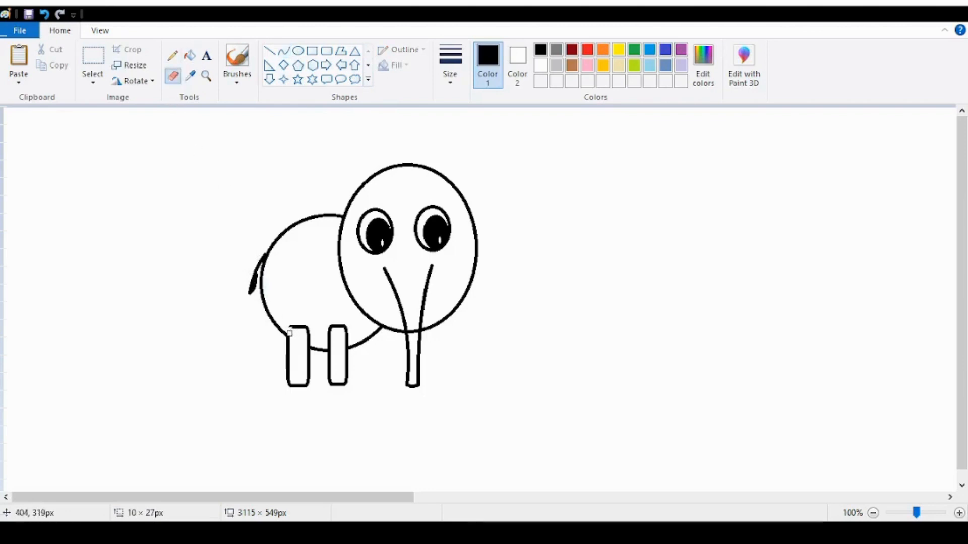
drag(291, 327, 309, 337)
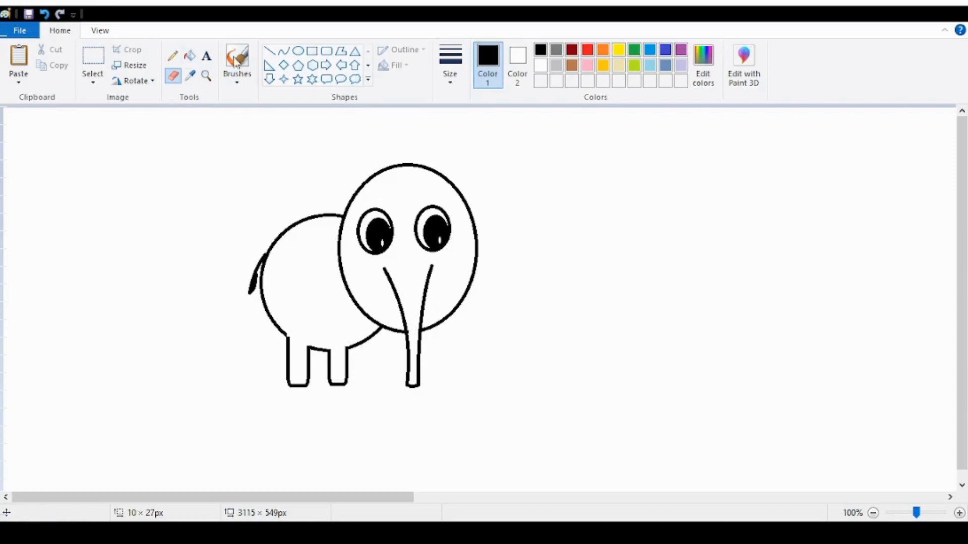
Draw a rounded, curved ear on each upper side of the head and erase the body outline inside the ear nearer the tail
click(283, 51)
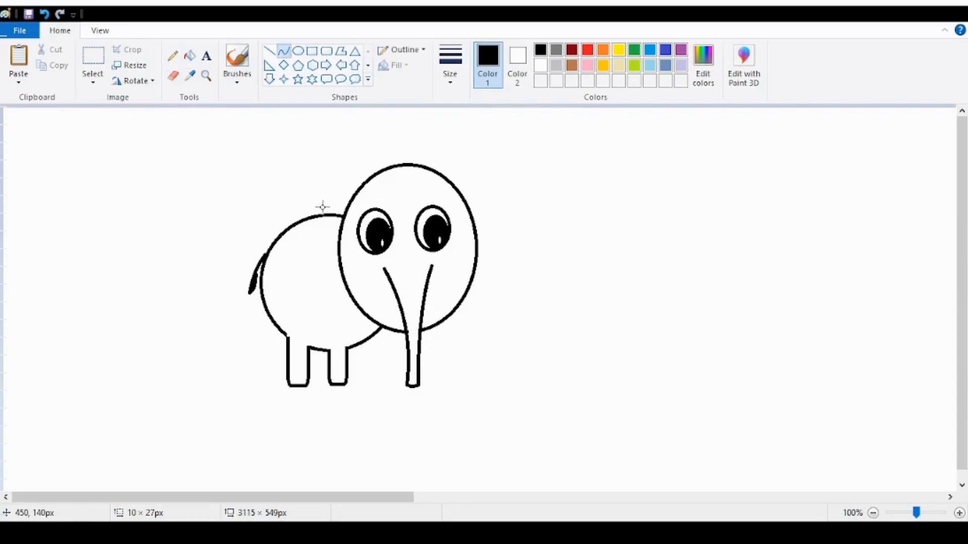
drag(380, 172, 339, 253)
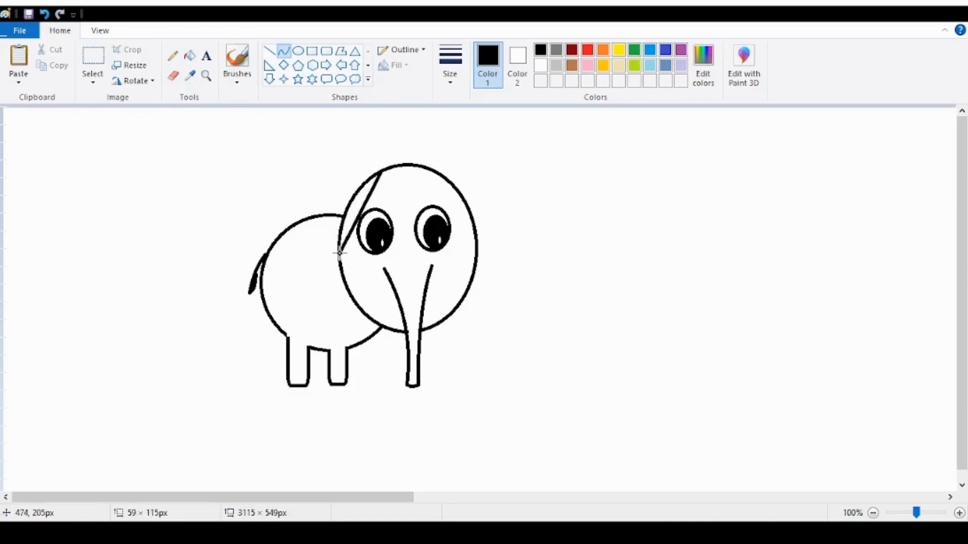
drag(366, 202, 363, 91)
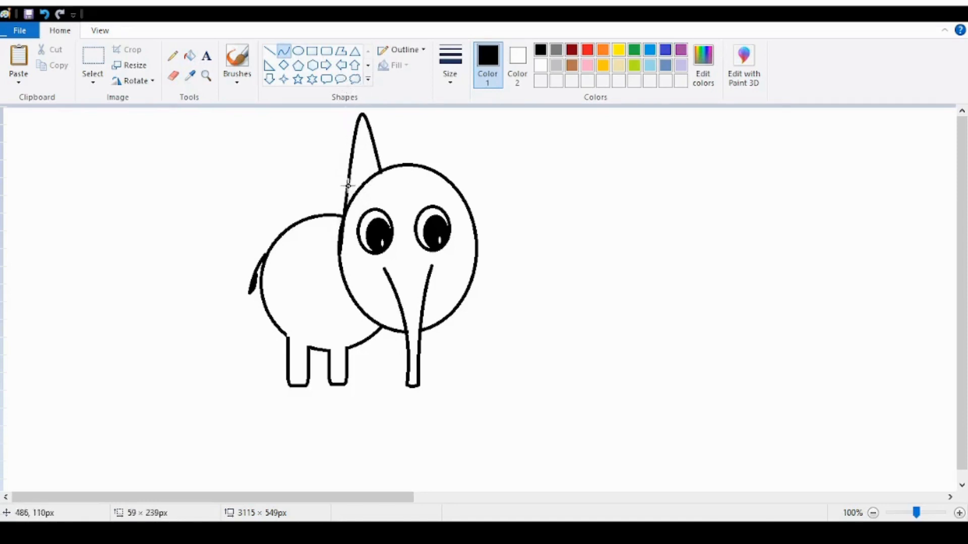
drag(348, 186, 266, 286)
click(558, 156)
drag(419, 166, 547, 239)
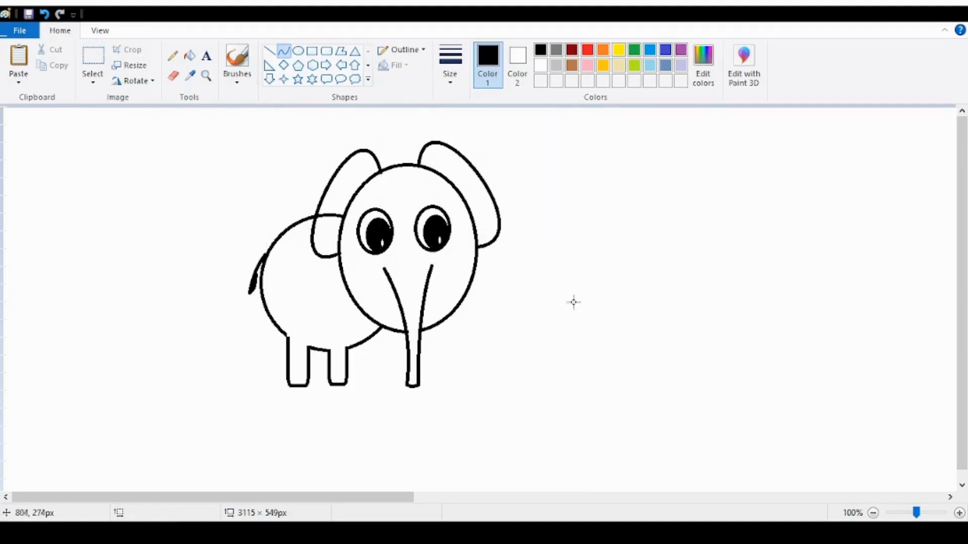
click(174, 75)
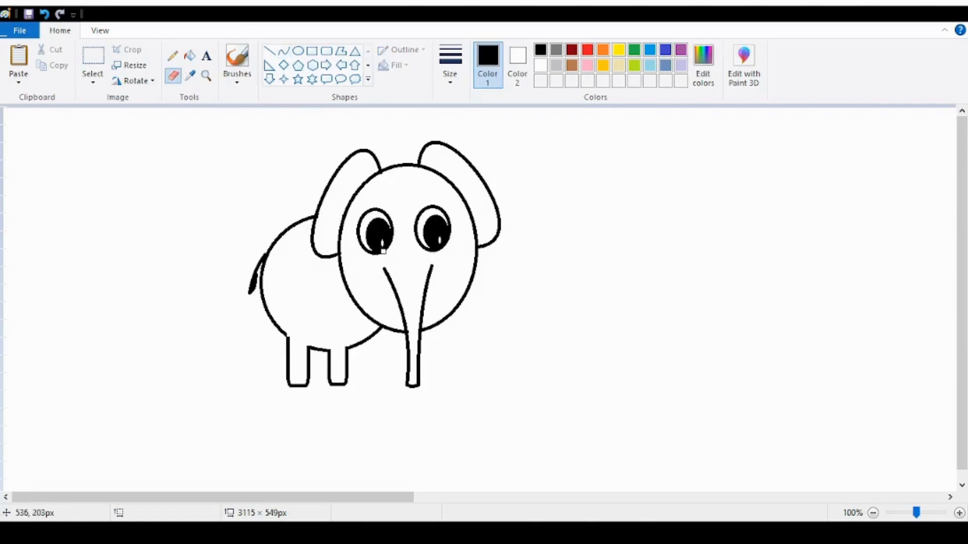
Select the whole elephant and move it toward the canvas's left edge, slightly lower
click(101, 64)
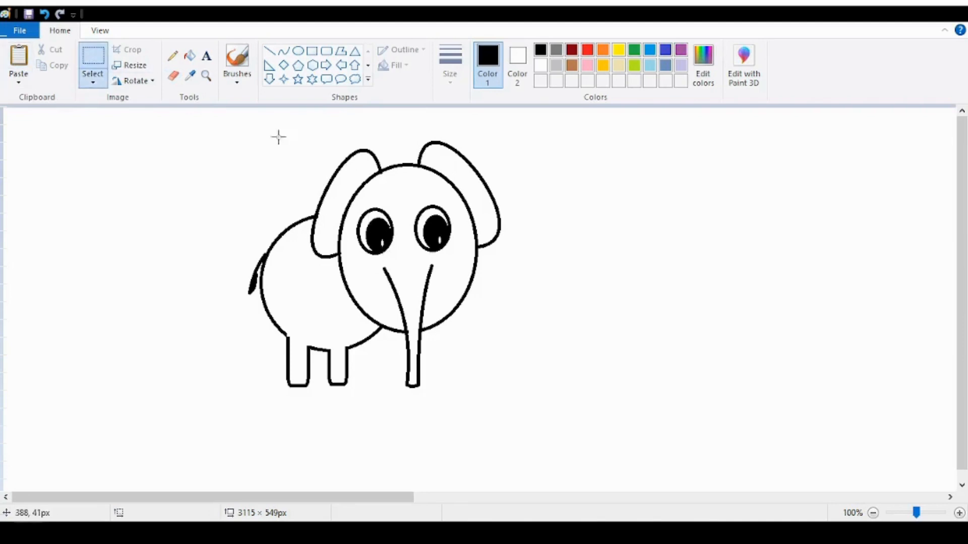
mouse_move(226, 131)
mouse_down()
mouse_move(287, 140)
mouse_move(521, 387)
mouse_move(530, 424)
mouse_up()
drag(400, 277, 222, 294)
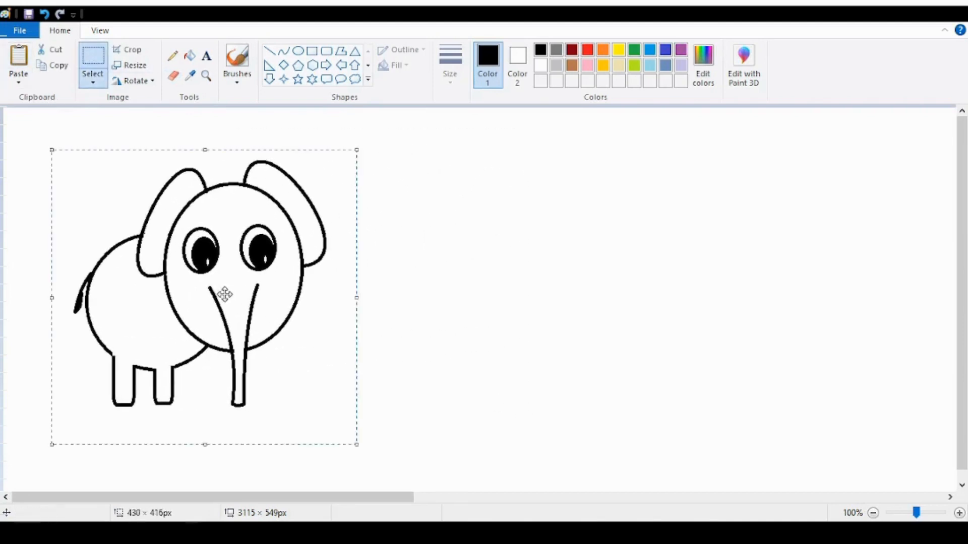
Duplicate the elephant, flip the copy horizontally, and place it beside the original so the two face each other
click(60, 66)
click(18, 57)
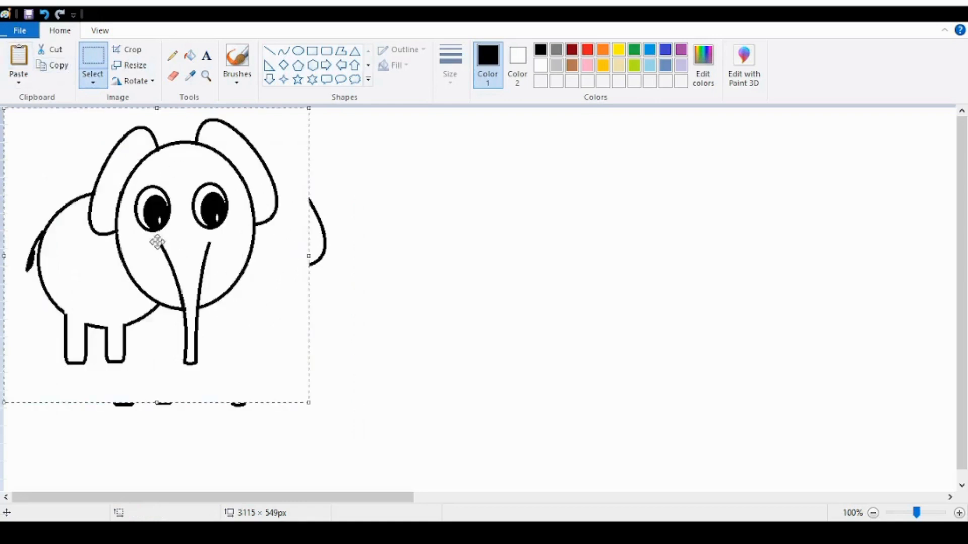
click(134, 81)
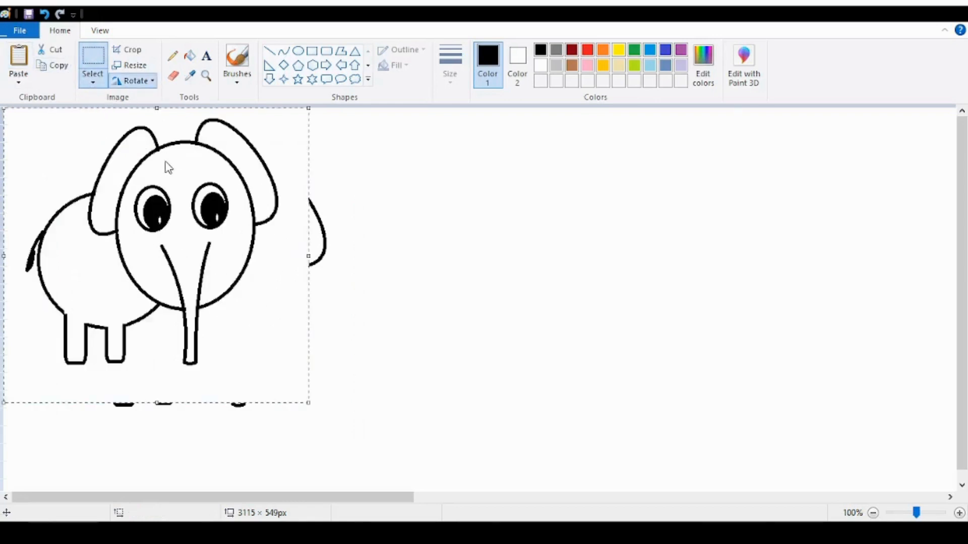
click(168, 167)
drag(145, 235, 527, 274)
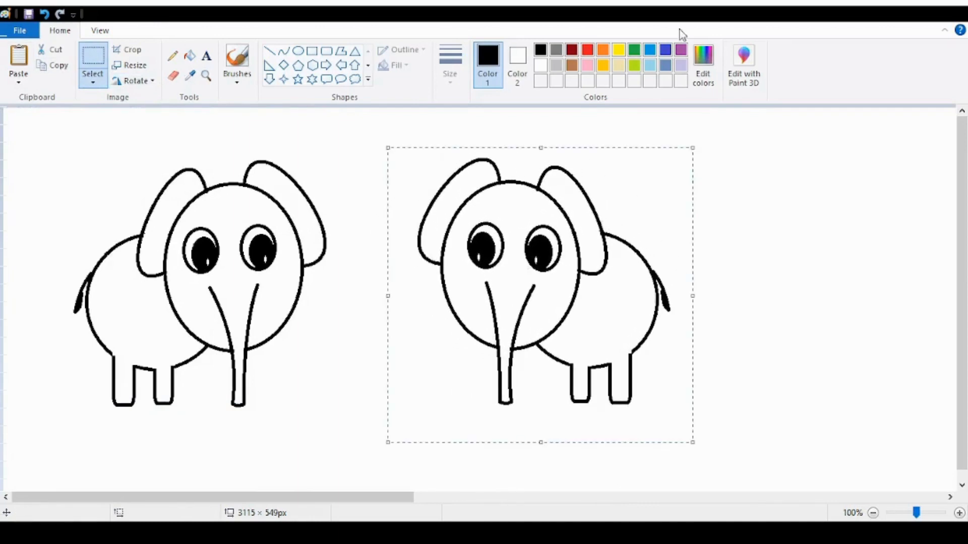
Fill the left elephant's ears, head and body with brown
click(571, 65)
click(190, 55)
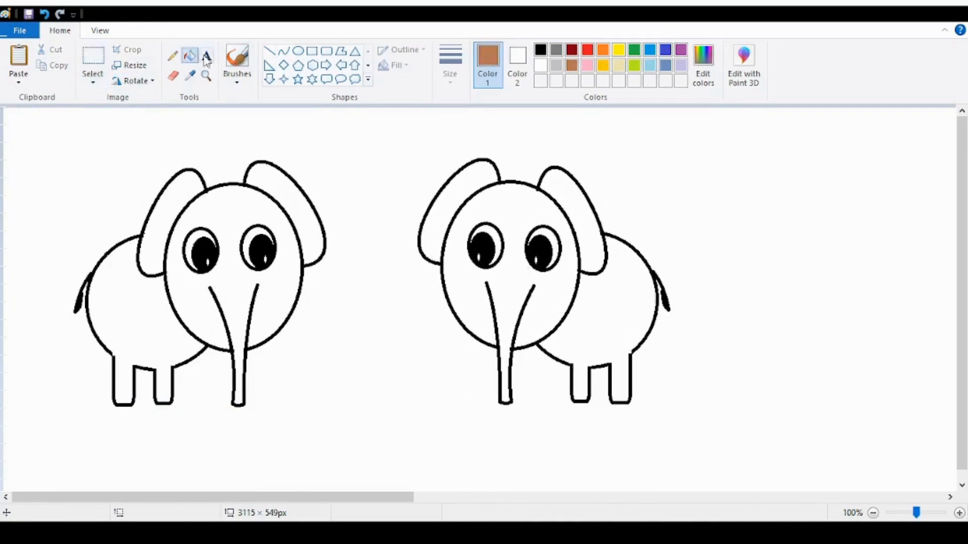
click(174, 193)
click(222, 224)
click(295, 210)
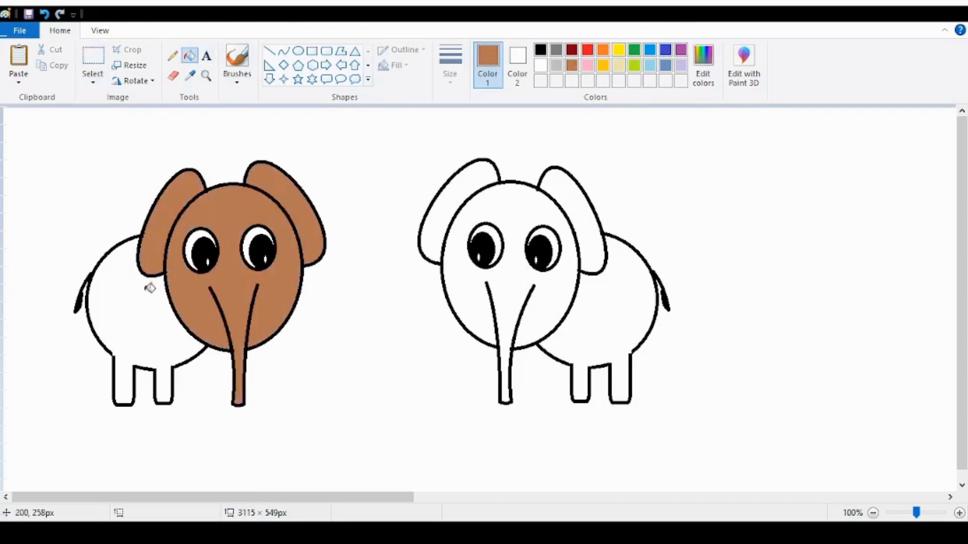
click(147, 288)
Fill the right elephant's head, ears and body with the same brown
click(537, 218)
click(471, 190)
click(587, 209)
click(573, 270)
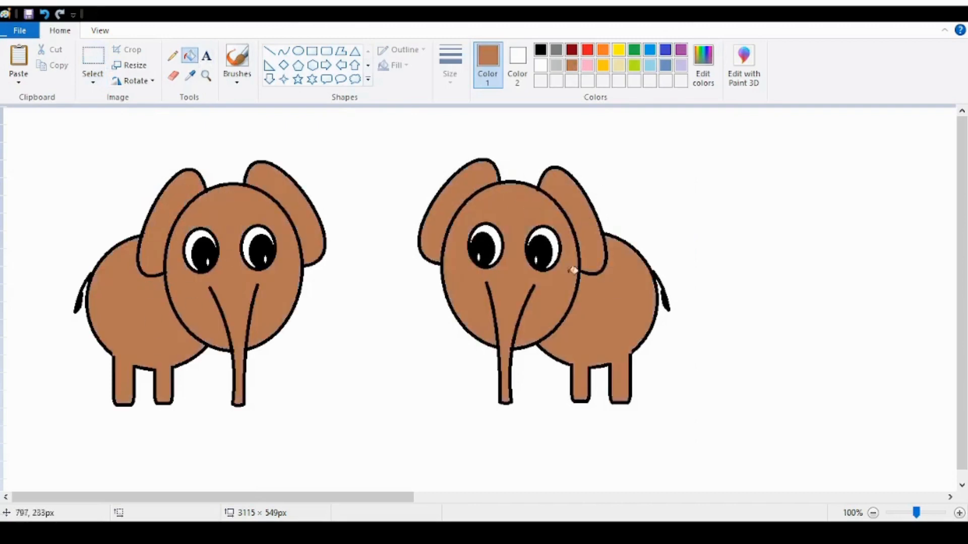
Recolor the right elephant's ears, head and body orange
click(603, 50)
click(444, 211)
click(518, 210)
click(585, 211)
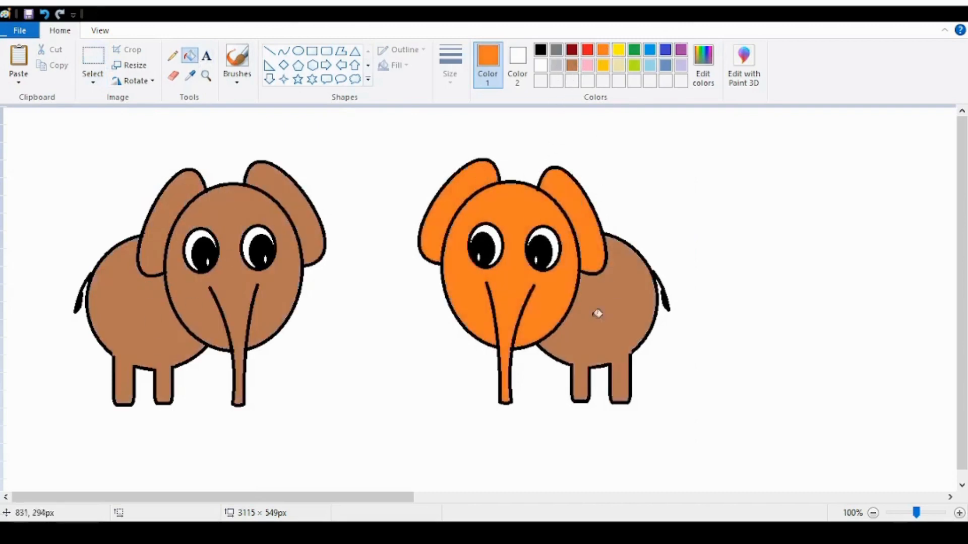
click(597, 313)
Recolor the left elephant's head, ears and body blue
click(650, 51)
click(246, 203)
click(290, 197)
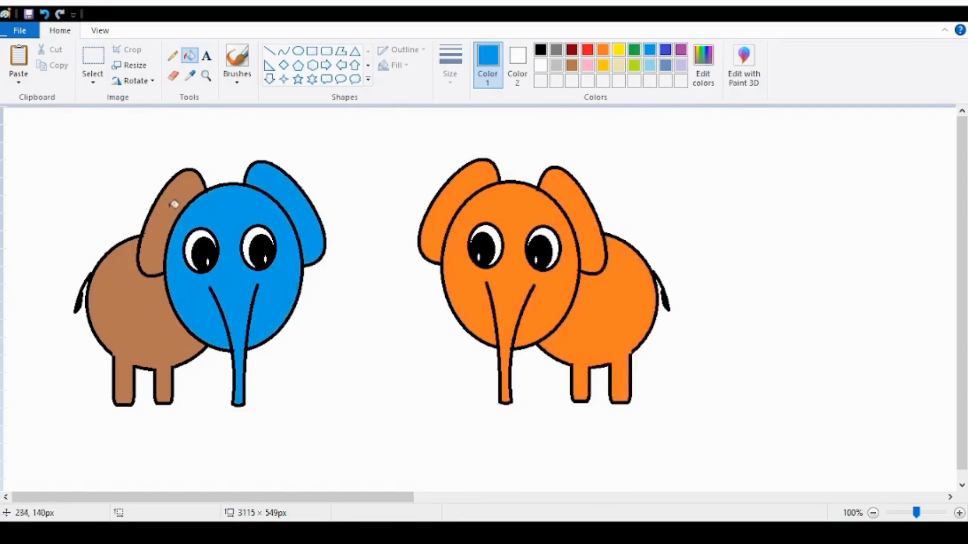
click(172, 204)
click(132, 319)
Recolor the right elephant's ears, head and body purple
click(680, 50)
click(464, 190)
click(509, 209)
click(579, 209)
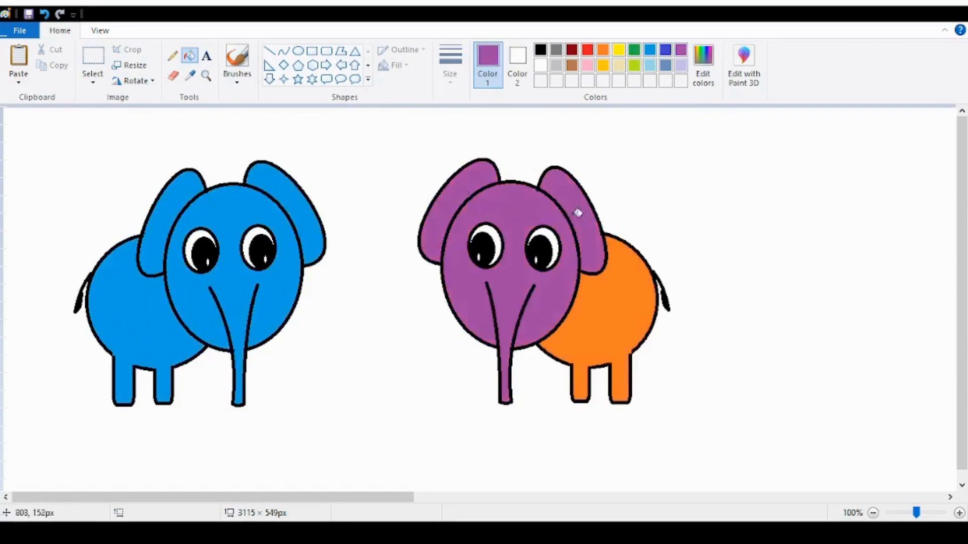
click(596, 318)
Recolor the left elephant's ears, head and body purple to match the right one
click(291, 196)
click(257, 197)
click(149, 238)
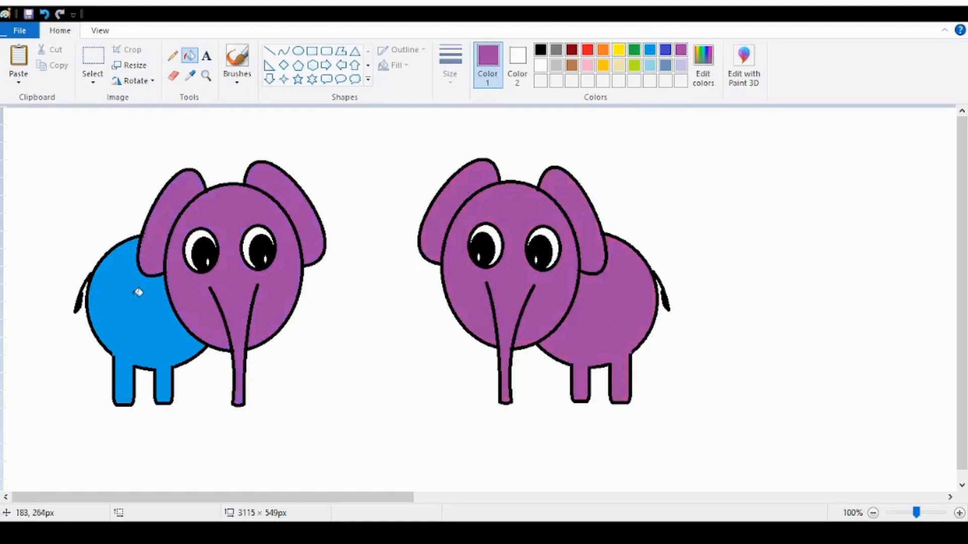
click(139, 291)
Fill the right elephant's ears, head and body with gold
click(603, 66)
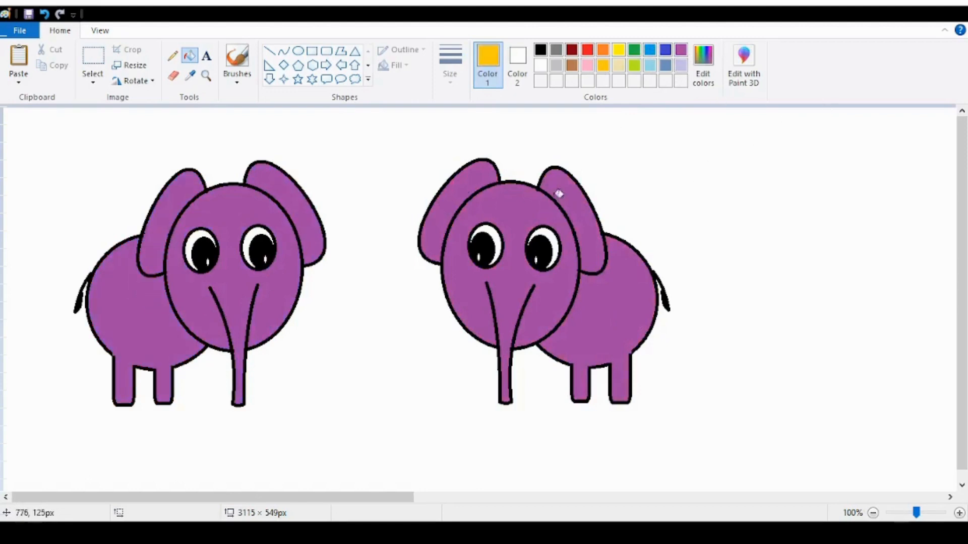
click(557, 192)
click(522, 211)
click(455, 187)
click(613, 312)
Fill the background with green, trying lime in between
click(635, 50)
click(403, 109)
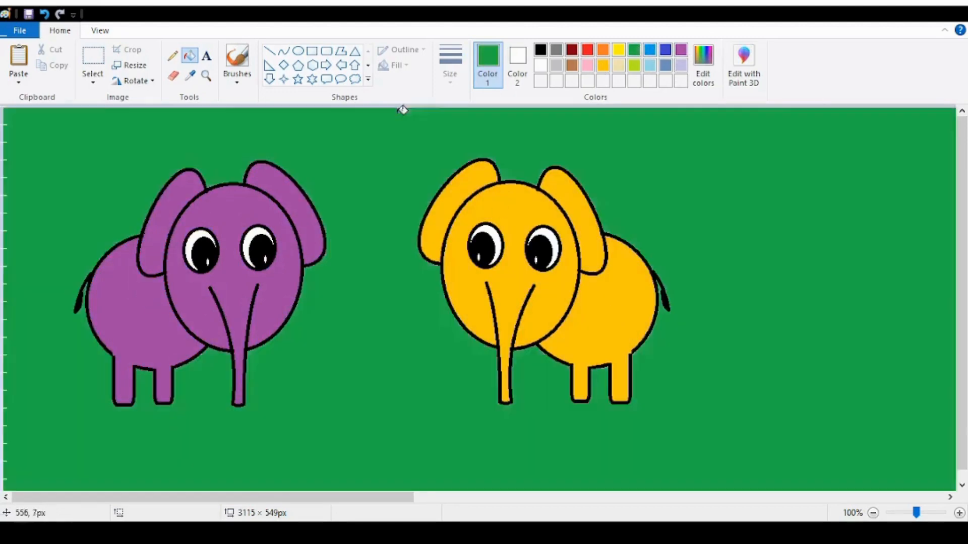
click(634, 65)
click(413, 160)
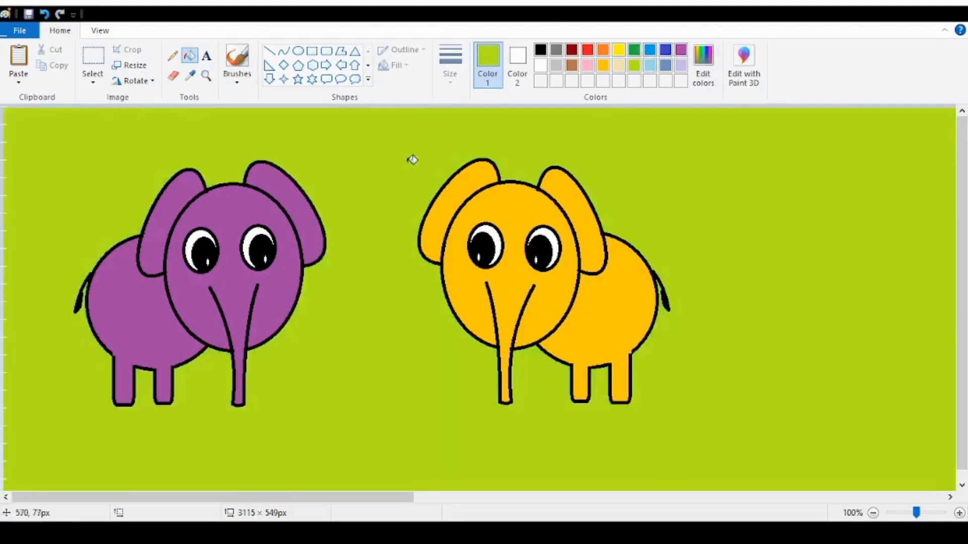
click(635, 50)
click(386, 141)
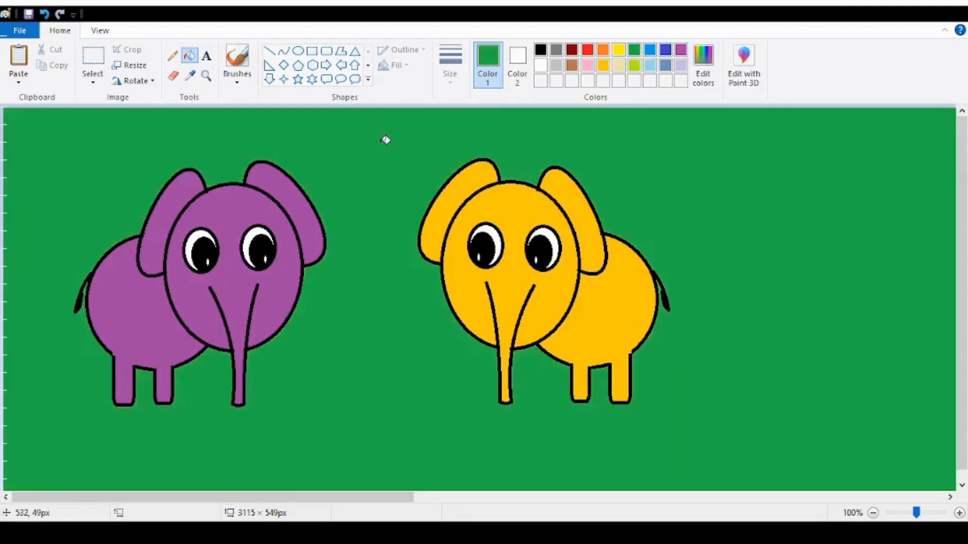
Fill the left elephant's head, both ears and body with brown over the purple
click(571, 65)
click(274, 217)
click(292, 190)
click(156, 212)
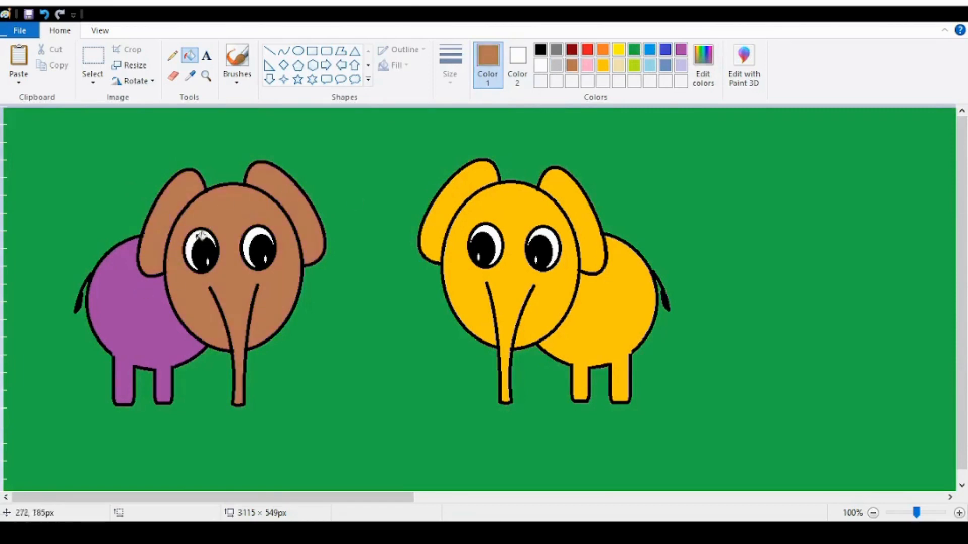
click(145, 334)
Try the right elephant in brown by filling its head, ears and body
click(510, 224)
click(453, 199)
click(594, 216)
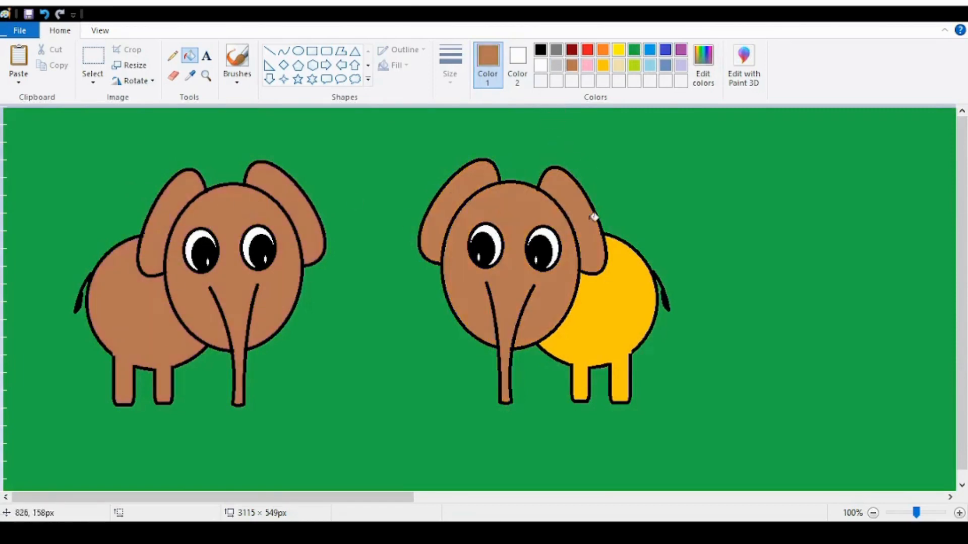
click(618, 309)
Undo the brown fills on both elephants and the latest background recoloring
click(47, 13)
click(47, 13)
click(48, 13)
click(48, 13)
click(48, 14)
click(48, 14)
click(48, 13)
click(48, 14)
click(48, 14)
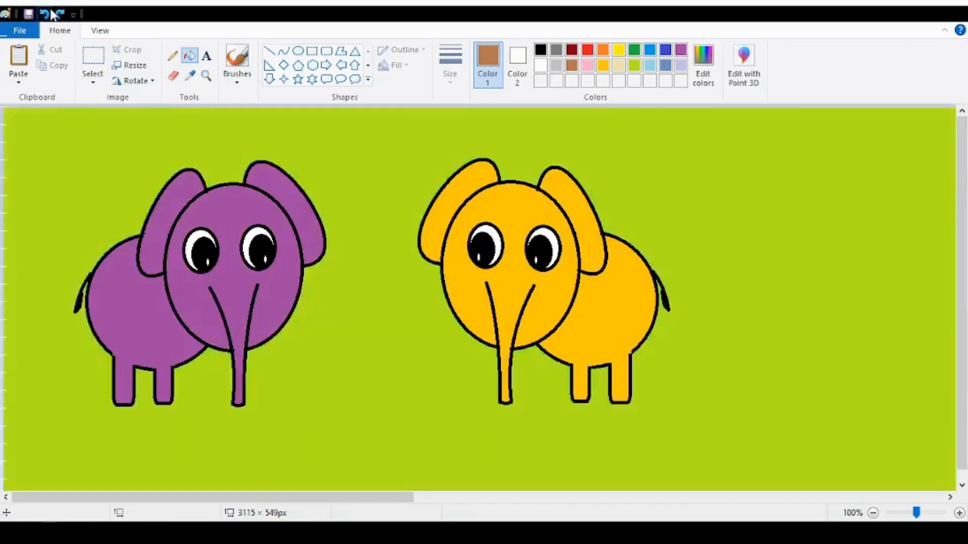
click(48, 13)
Redo the green background and the brown fills through the right elephant's head and ears
click(59, 14)
click(59, 14)
click(59, 14)
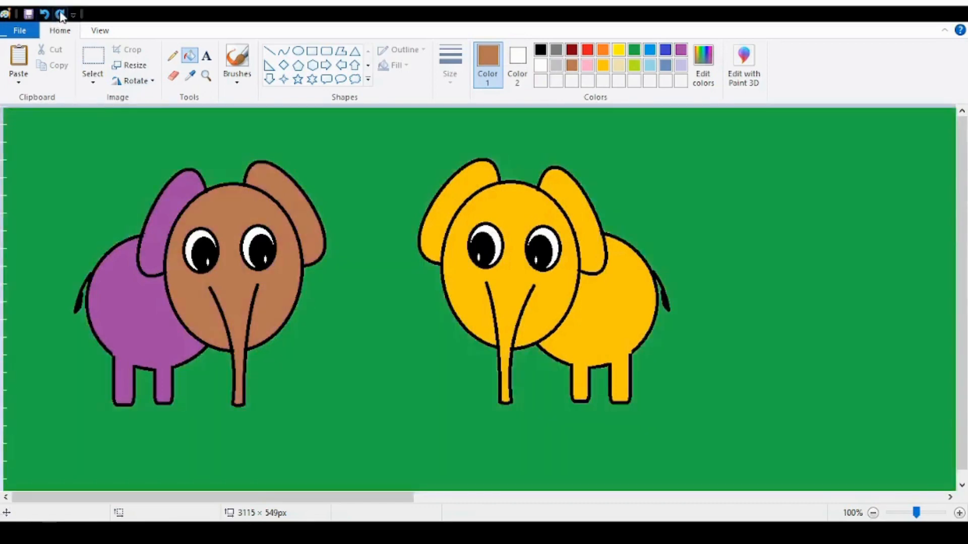
click(59, 14)
click(59, 14)
click(59, 13)
click(59, 14)
click(59, 13)
Undo the brown fills on the right elephant, keeping the left elephant fully brown
click(45, 13)
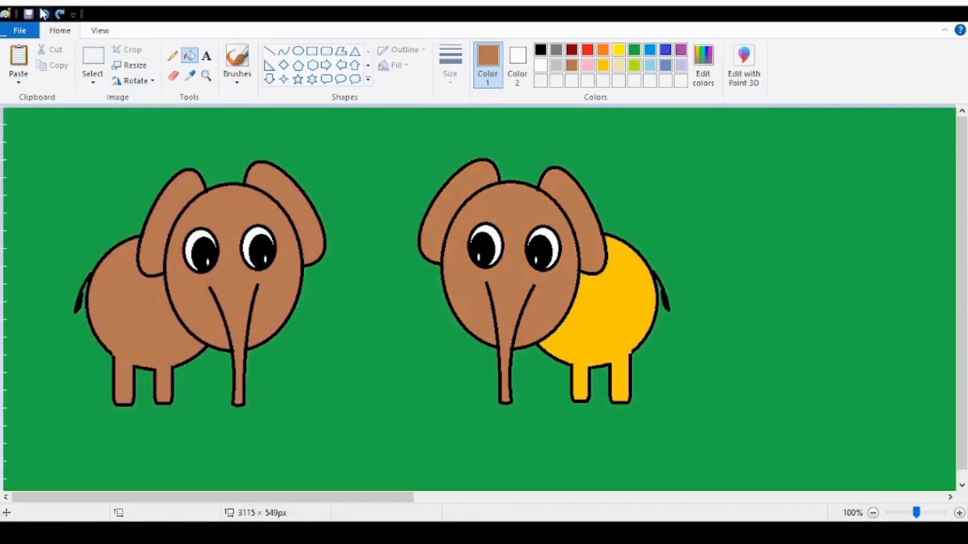
click(45, 14)
click(44, 14)
click(44, 14)
click(44, 14)
click(60, 14)
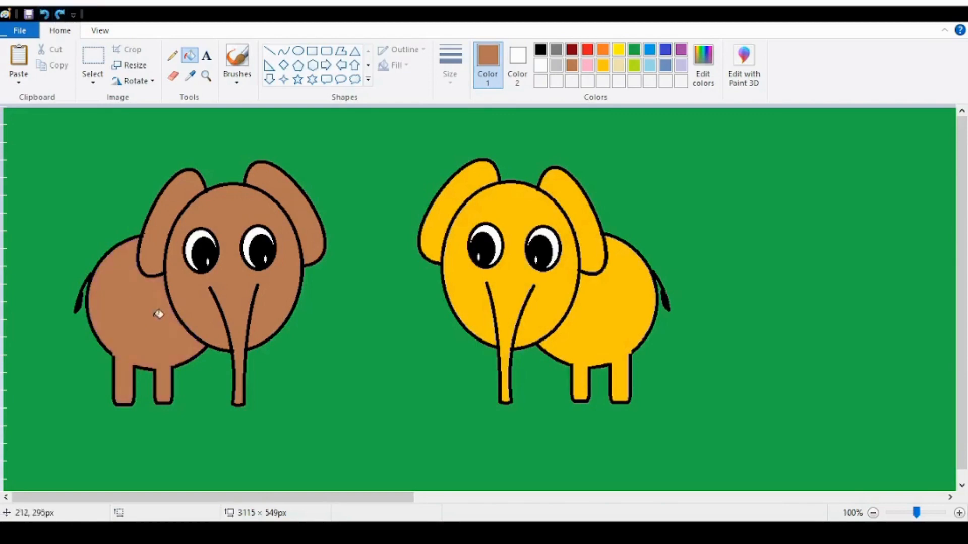